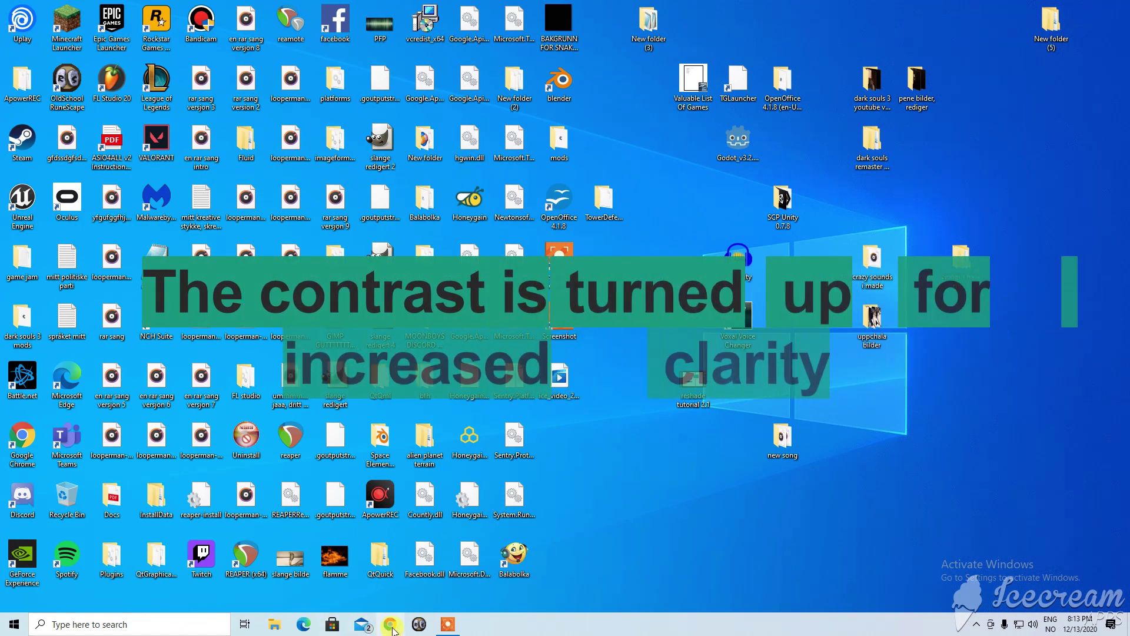
# Drag the Chrome window from the right edge onto the desktop to show the blank search page.
pyautogui.moveTo(1124, 75); pyautogui.dragTo(287, 17)
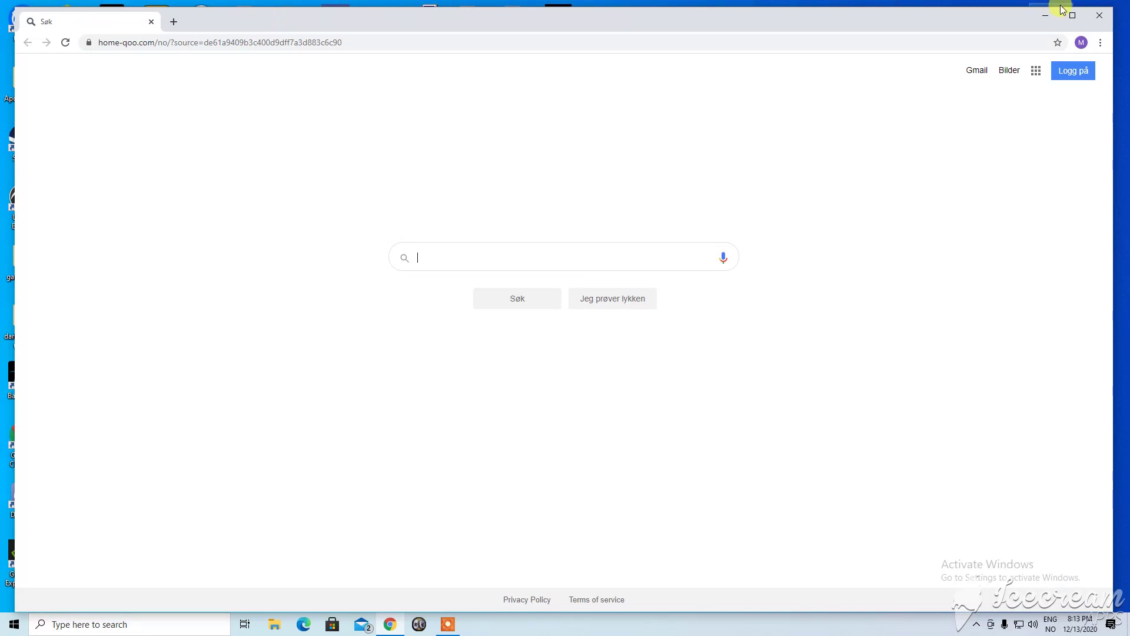
# Search 'reshade' in maximized Chrome, open reshade.me, and close the results tab.
pyautogui.click(1062, 9)
pyautogui.click(361, 35)
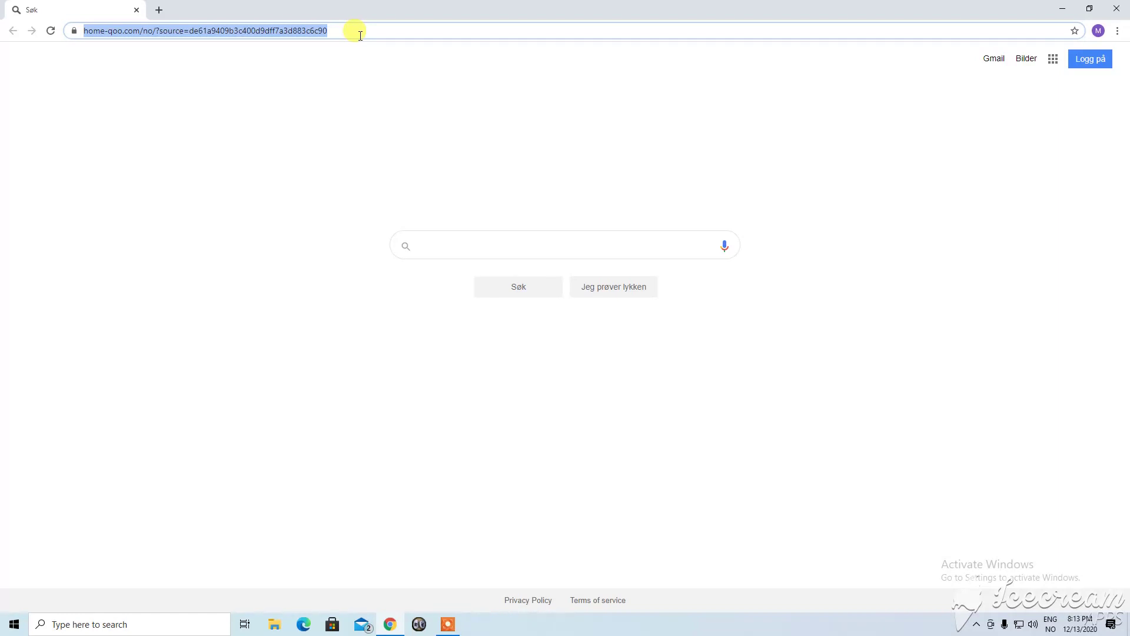
pyautogui.write('re')
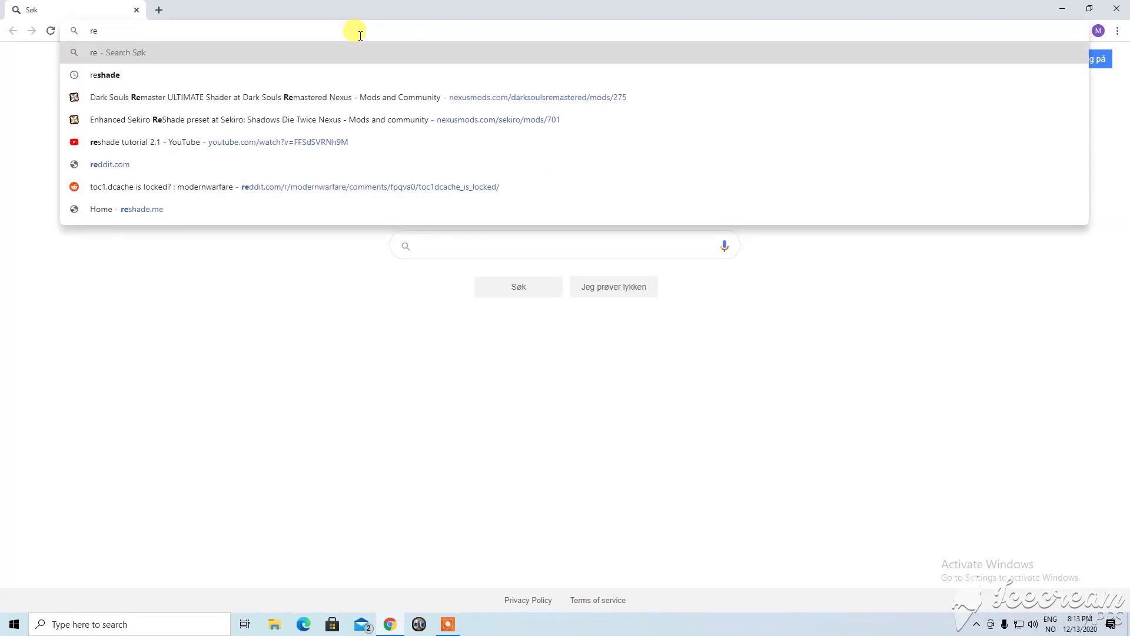
pyautogui.click(234, 73)
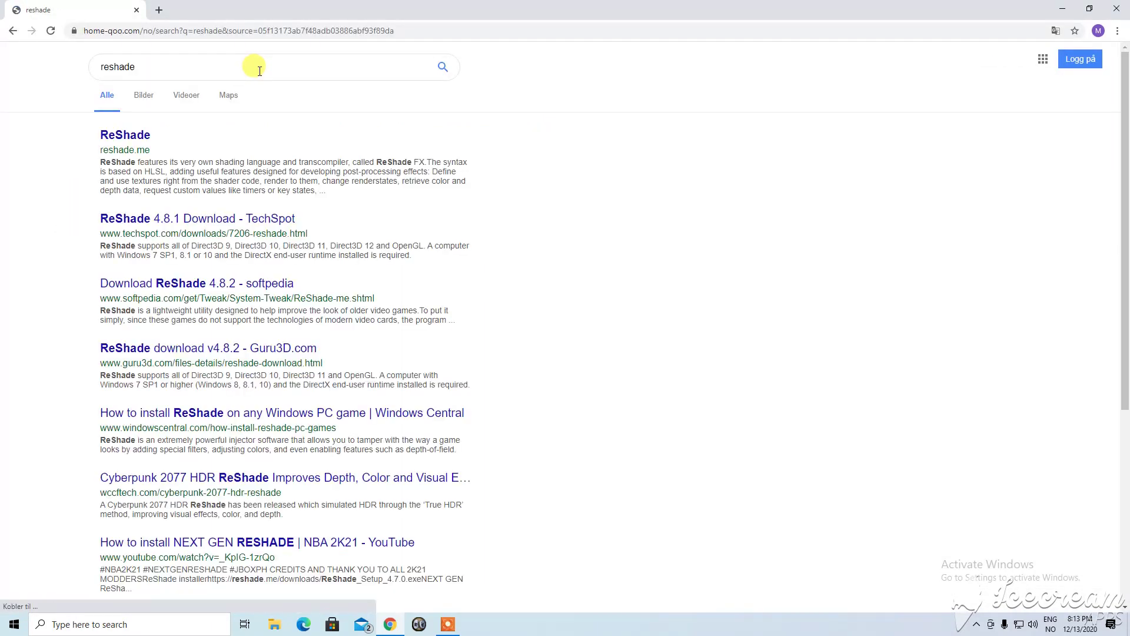
pyautogui.click(129, 137)
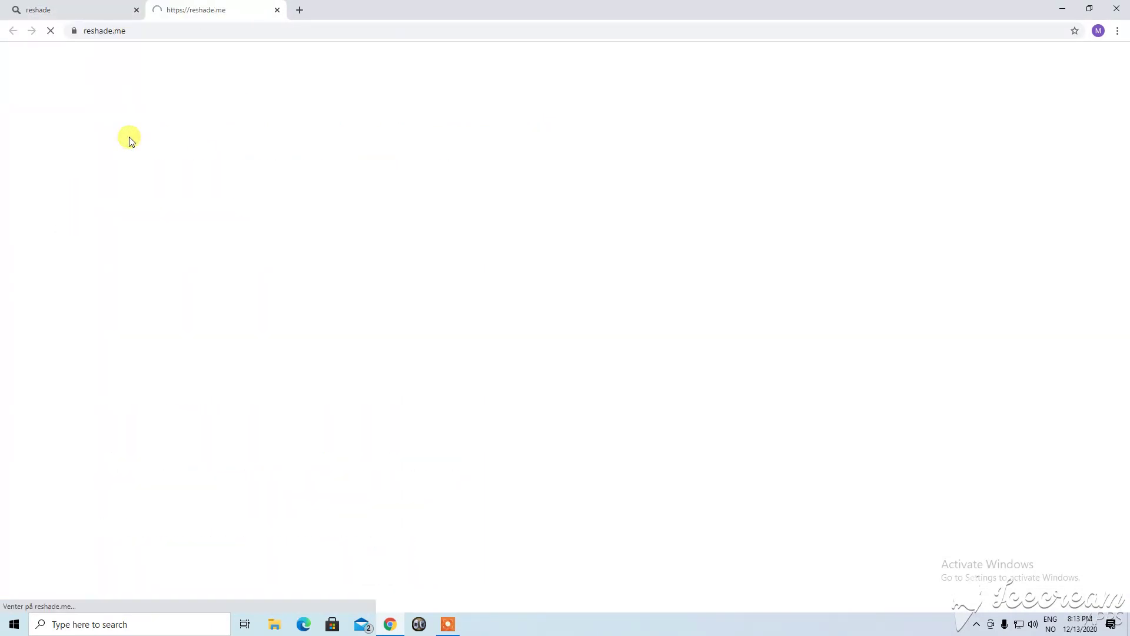
pyautogui.click(43, 13)
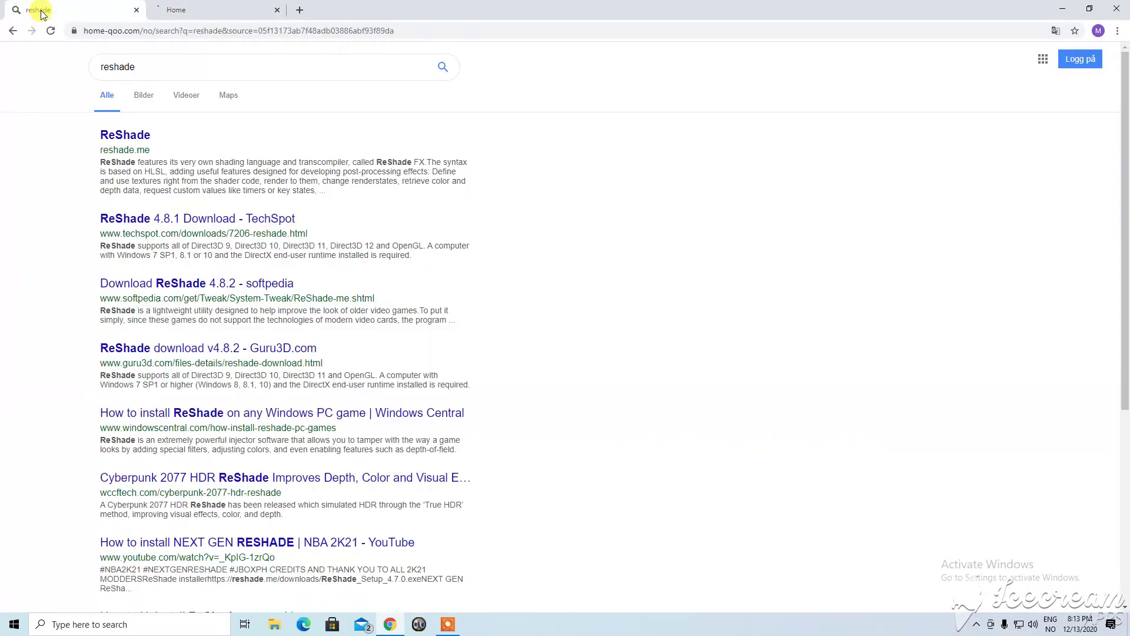
pyautogui.click(137, 10)
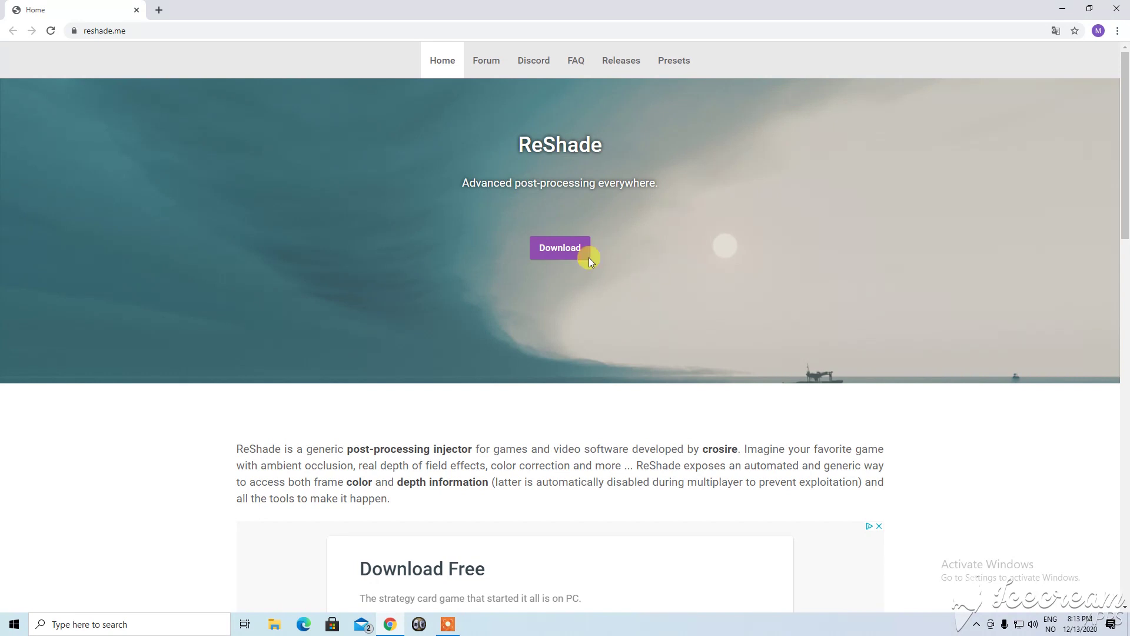
# Download ReShade 4.8.2 from reshade.me and run the setup file to list games.
pyautogui.click(573, 249)
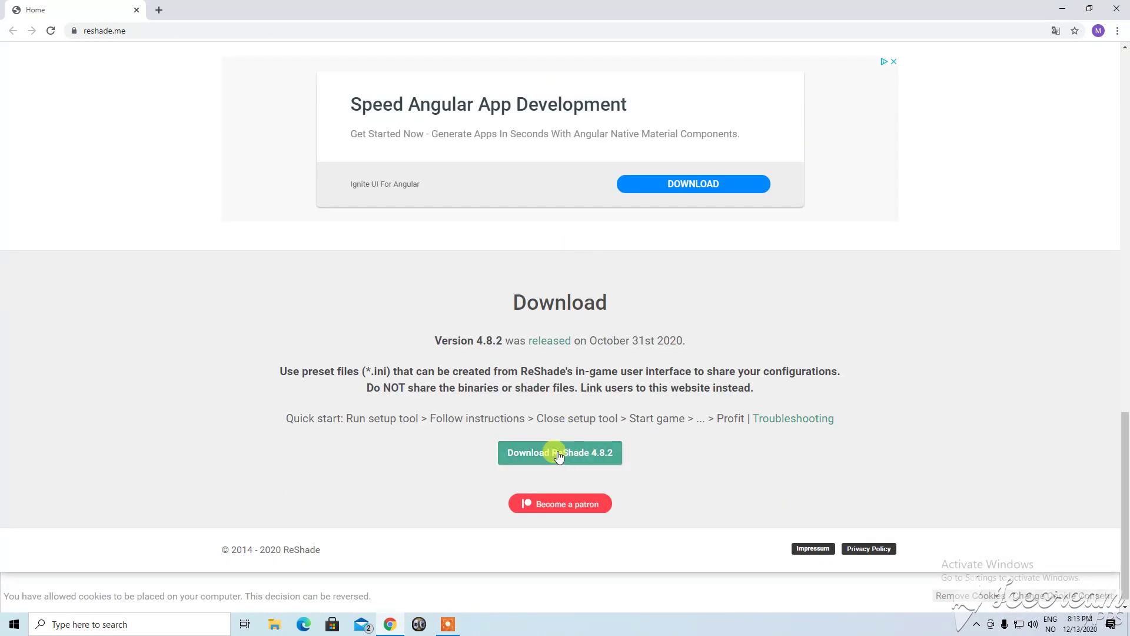
pyautogui.click(593, 460)
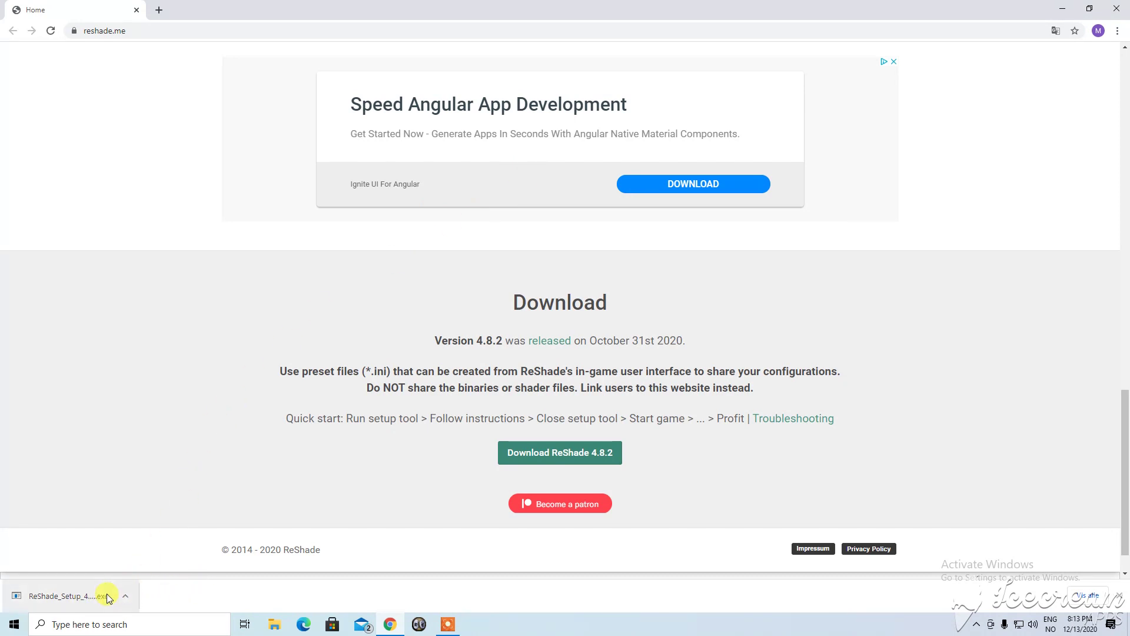
pyautogui.click(66, 596)
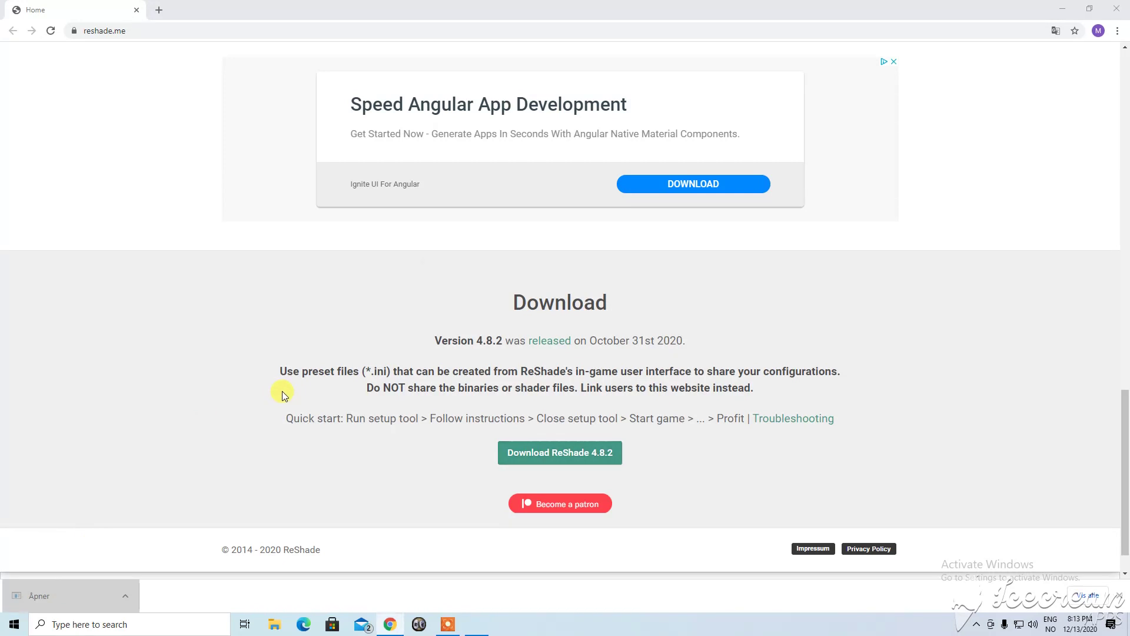
pyautogui.click(541, 315)
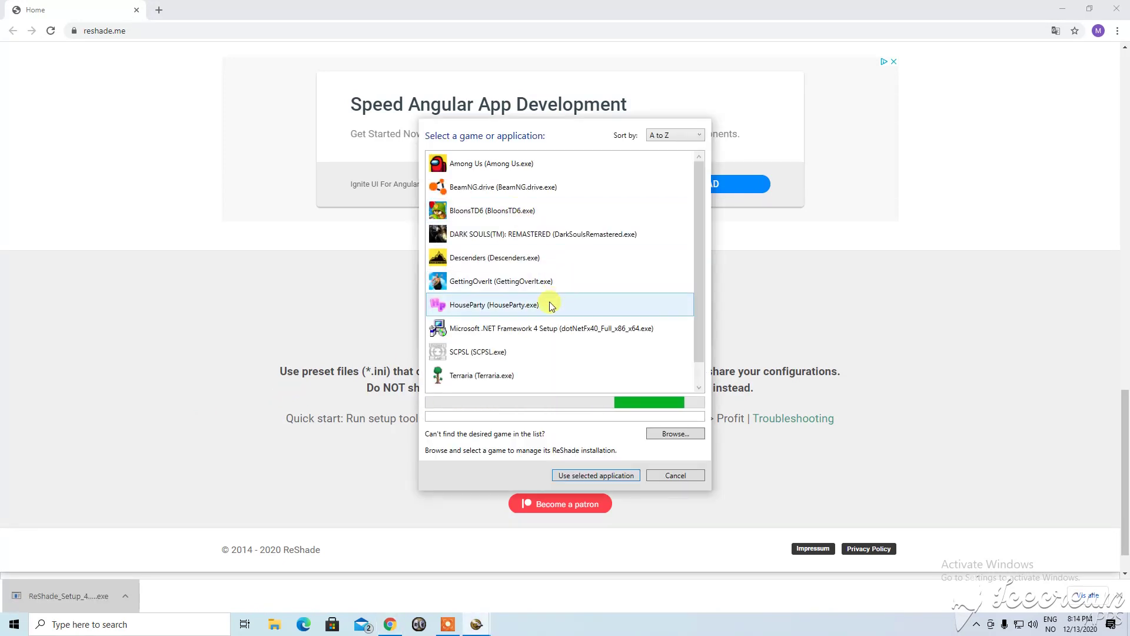
# Select Cyberpunk 2077 from the game list as ReShade's target and confirm it.
pyautogui.scroll(-4, 615, 311)
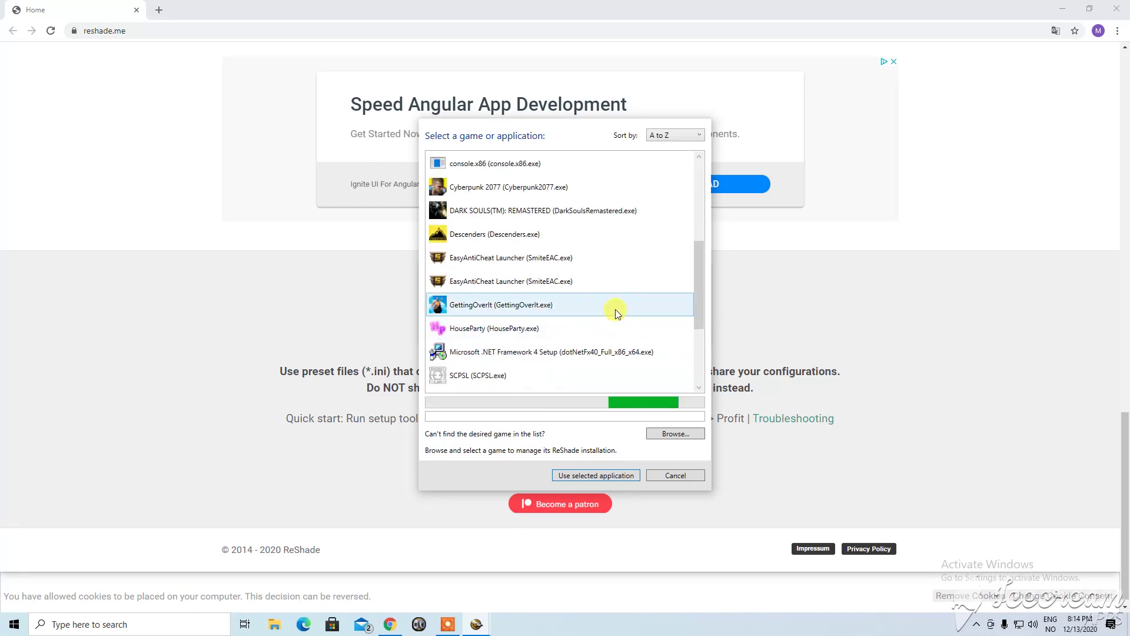
pyautogui.scroll(1, 601, 295)
pyautogui.scroll(-2, 593, 283)
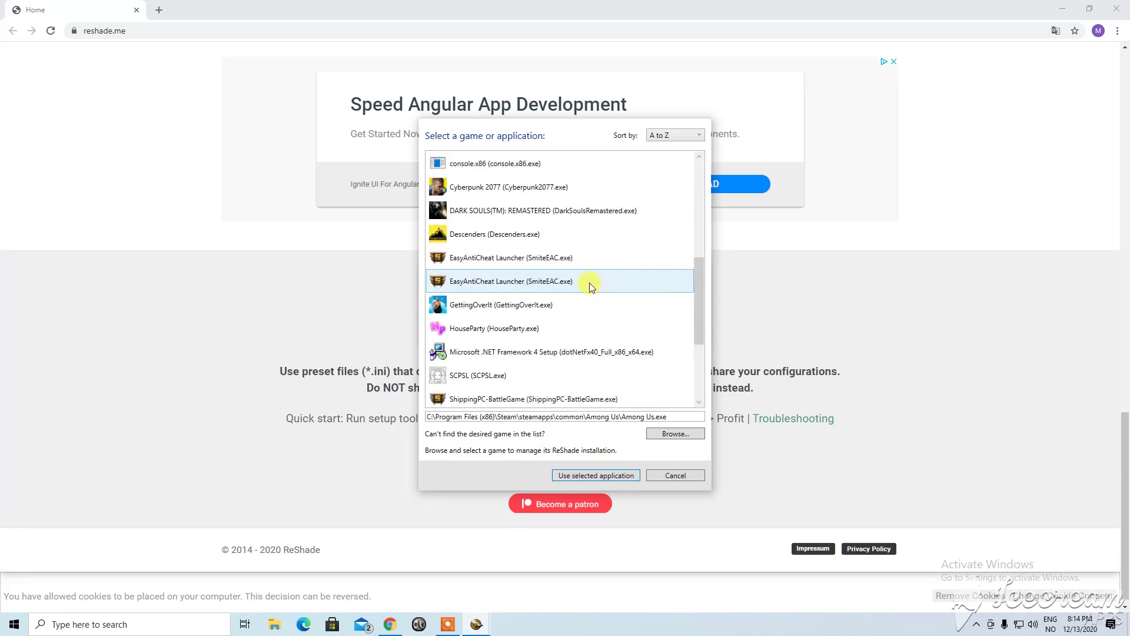
pyautogui.scroll(3, 530, 318)
pyautogui.click(524, 321)
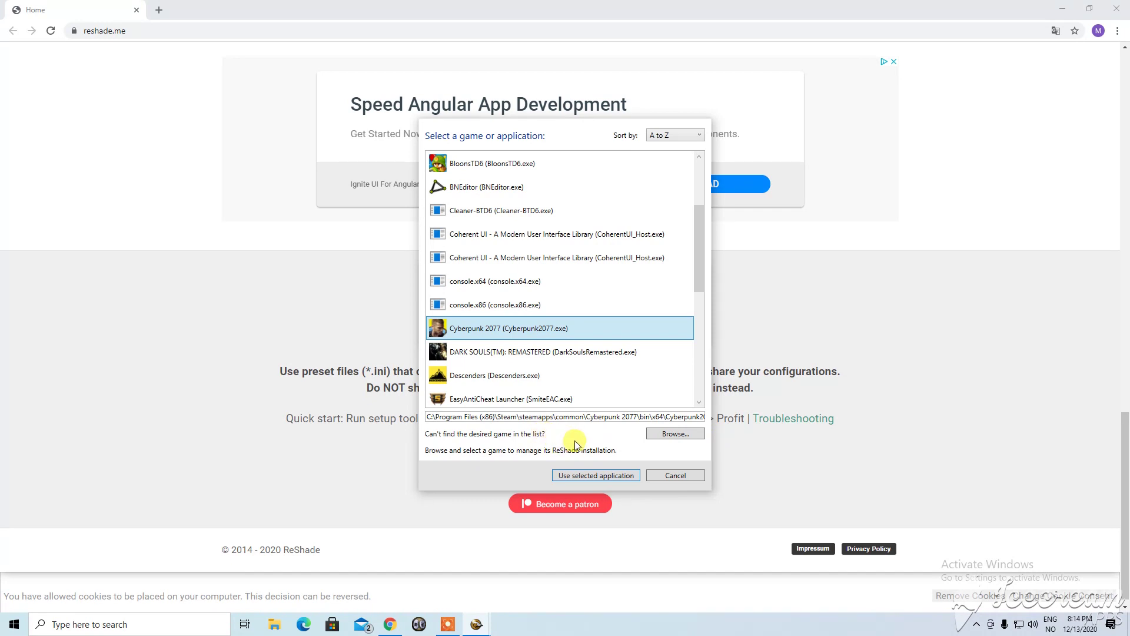
pyautogui.click(574, 477)
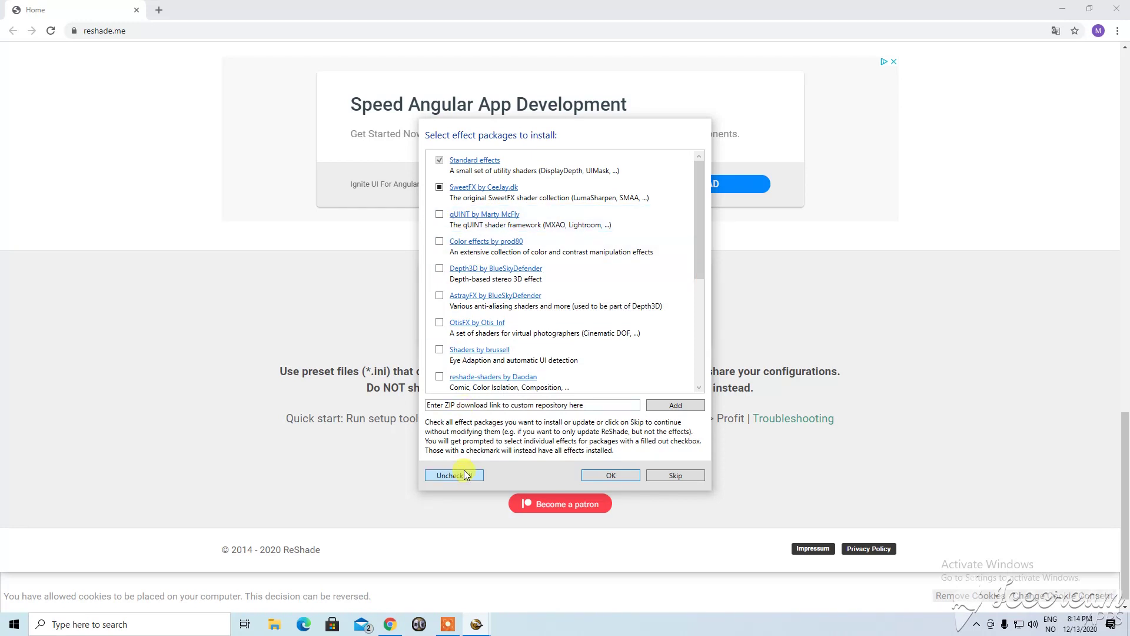
# Install all effect packages for Cyberpunk 2077 and close the successful setup window.
pyautogui.scroll(-1, 555, 303)
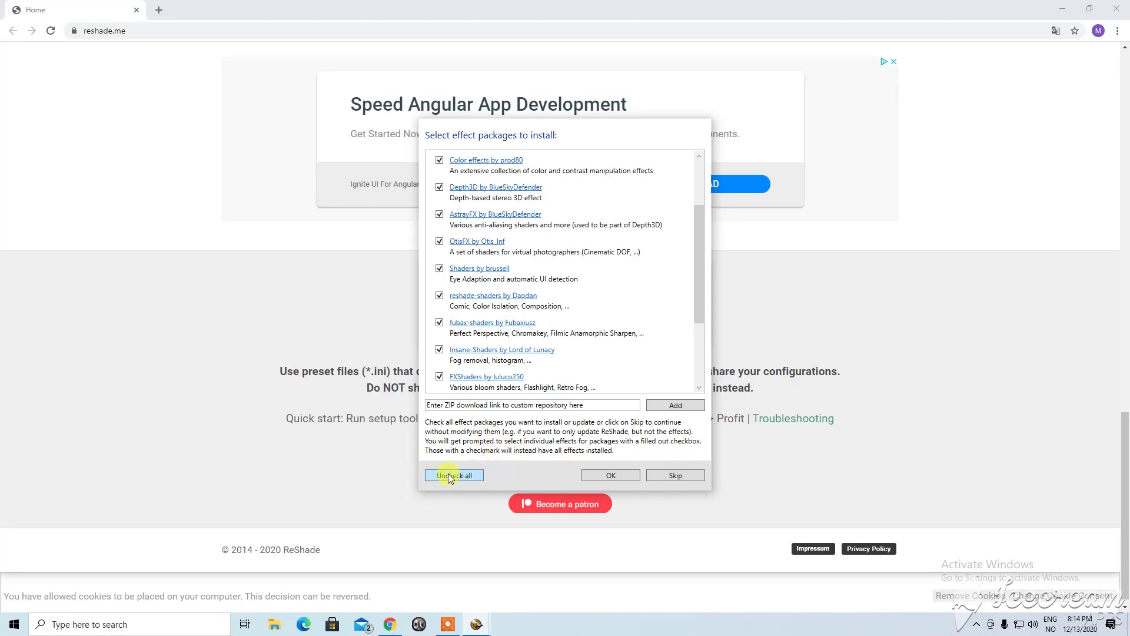
pyautogui.scroll(-1, 449, 283)
pyautogui.scroll(2, 445, 236)
pyautogui.scroll(-3, 437, 247)
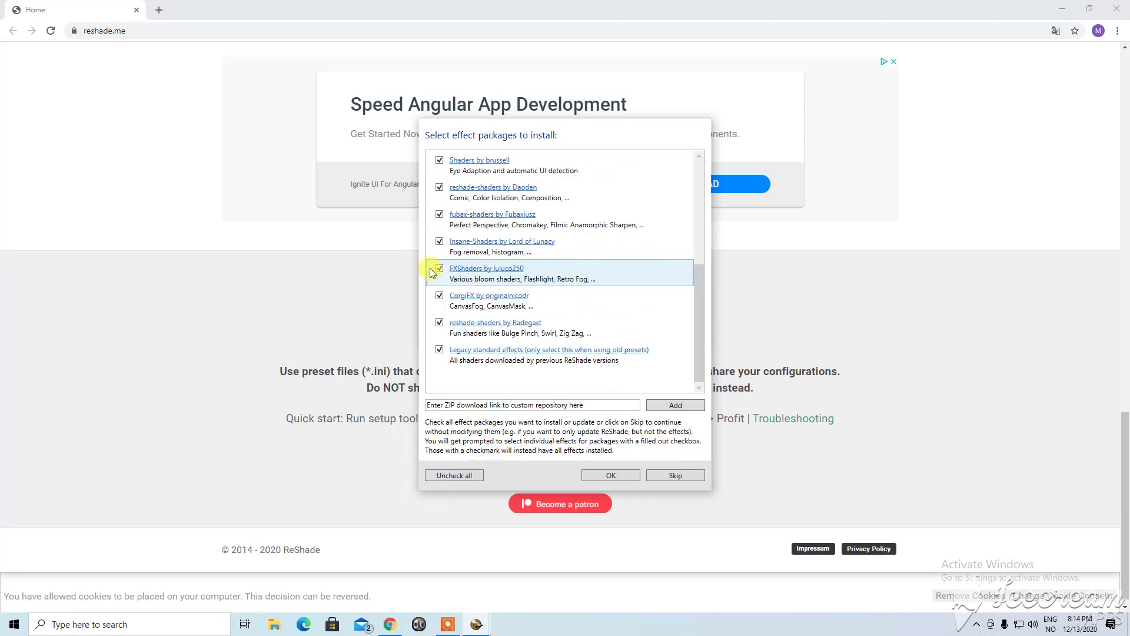
pyautogui.click(618, 478)
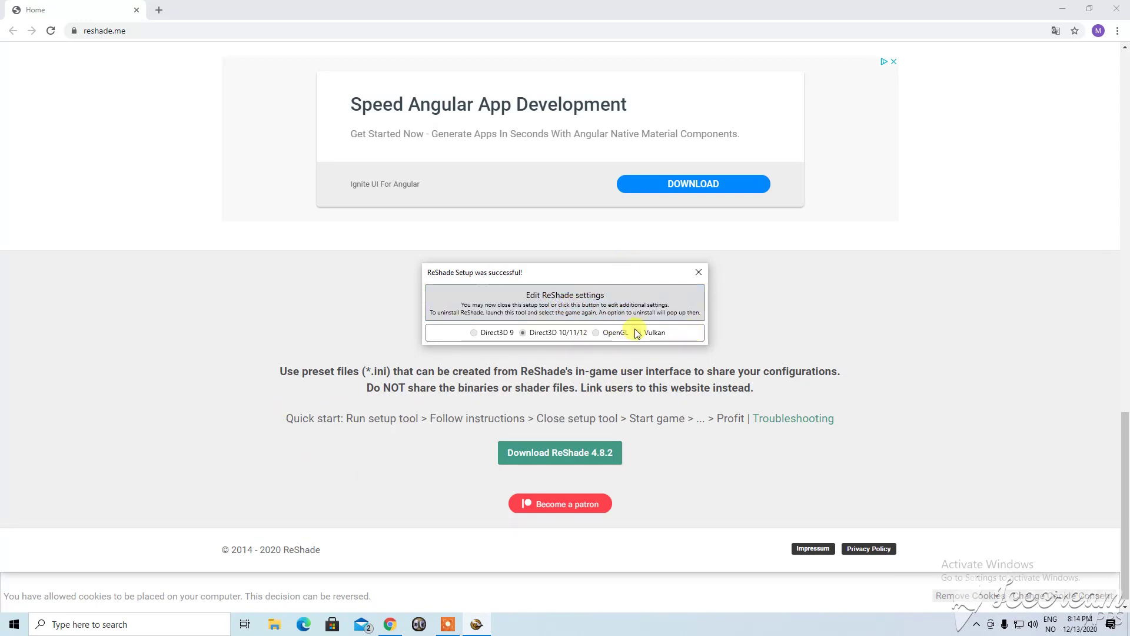
pyautogui.click(695, 270)
pyautogui.click(159, 11)
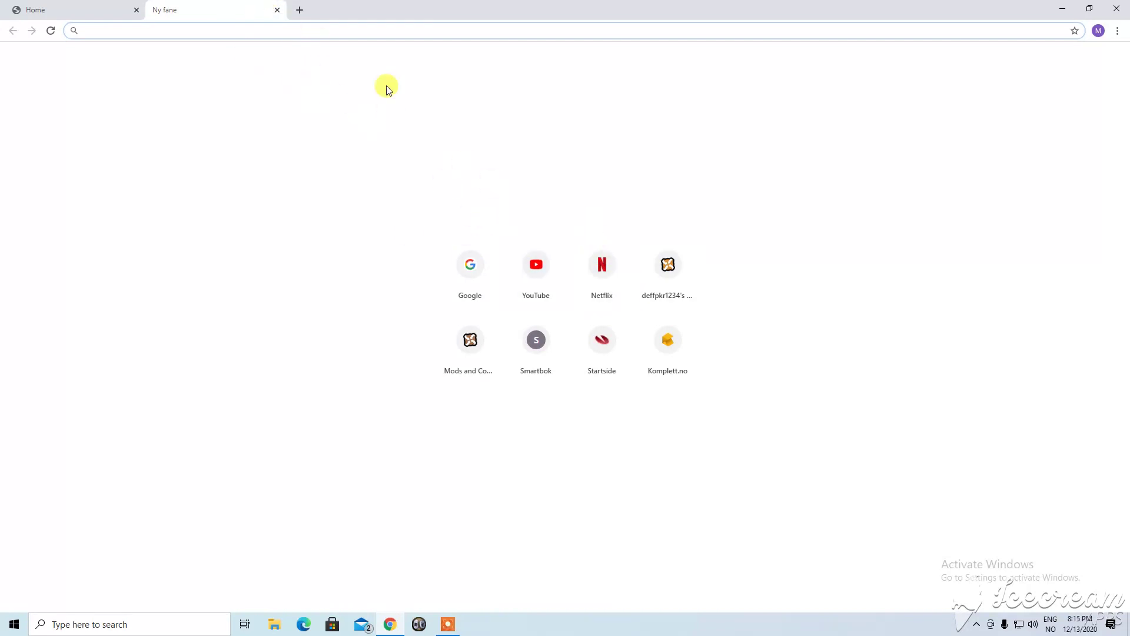
# Open Nexus Mods, skip the video ad, accept the privacy terms, and go to Dark Souls 3.
pyautogui.click(458, 342)
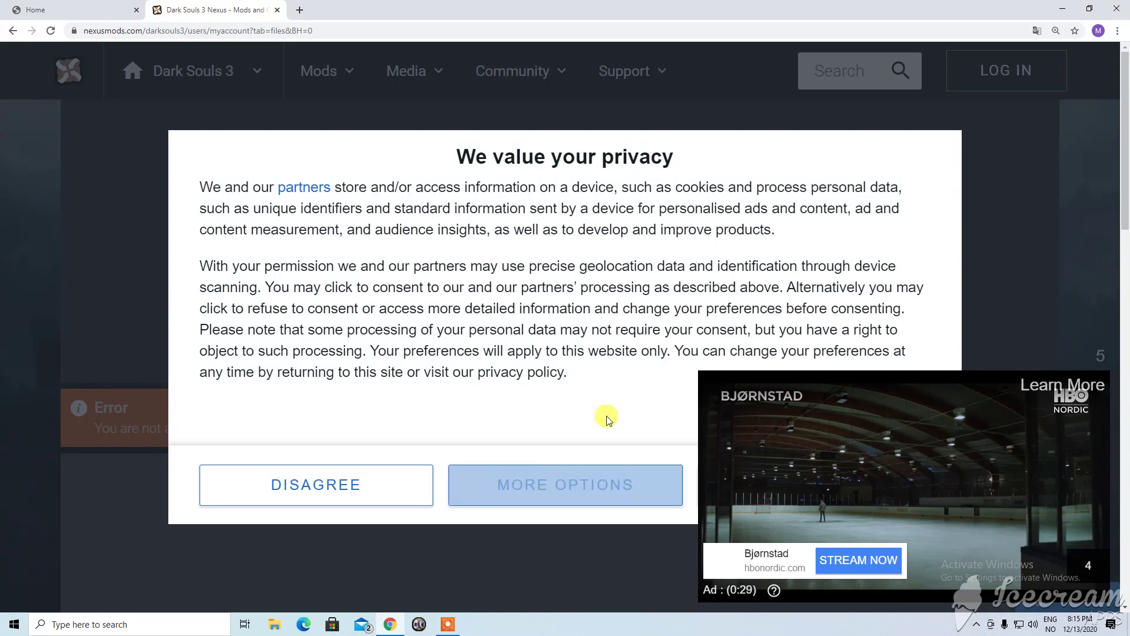
pyautogui.moveTo(488, 157); pyautogui.dragTo(726, 176)
pyautogui.click(769, 160)
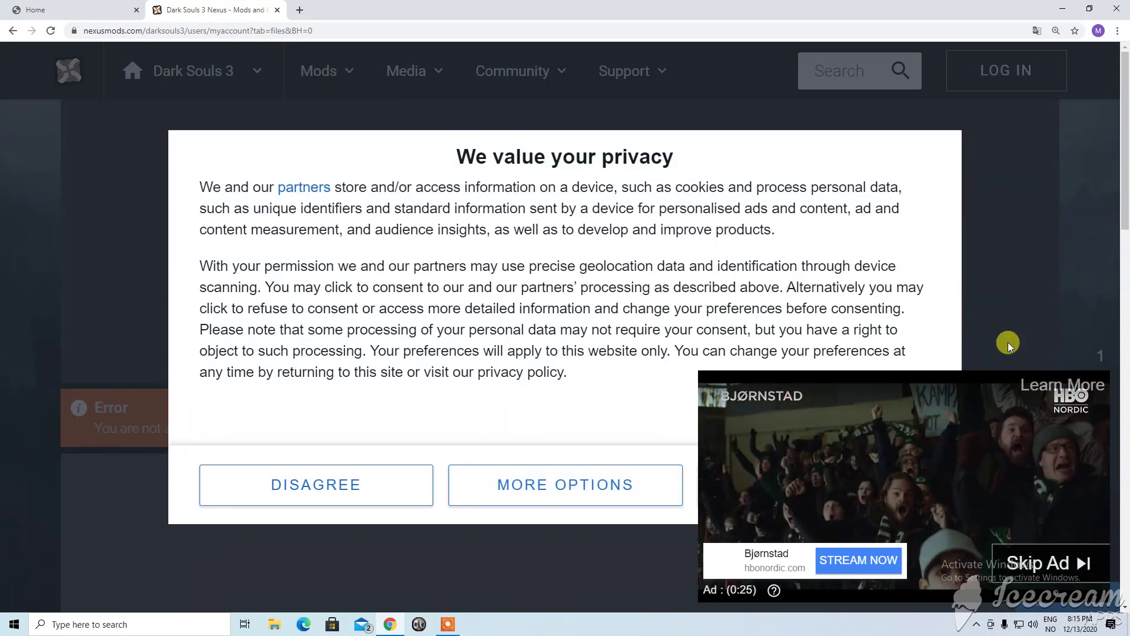
pyautogui.doubleClick(1096, 355)
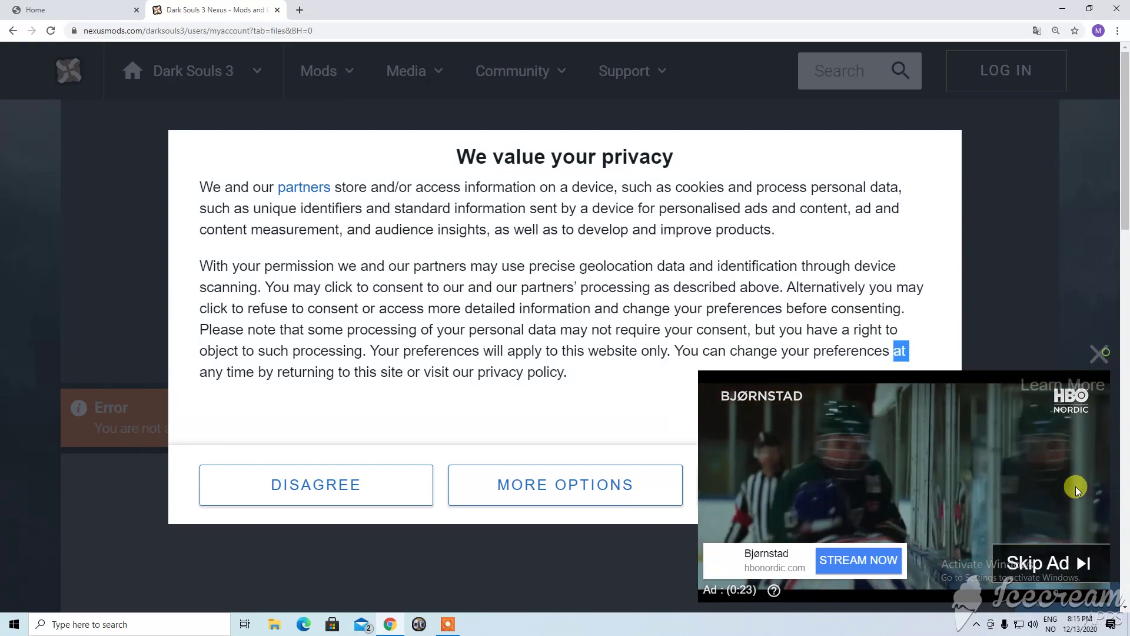
pyautogui.click(1034, 486)
pyautogui.click(883, 481)
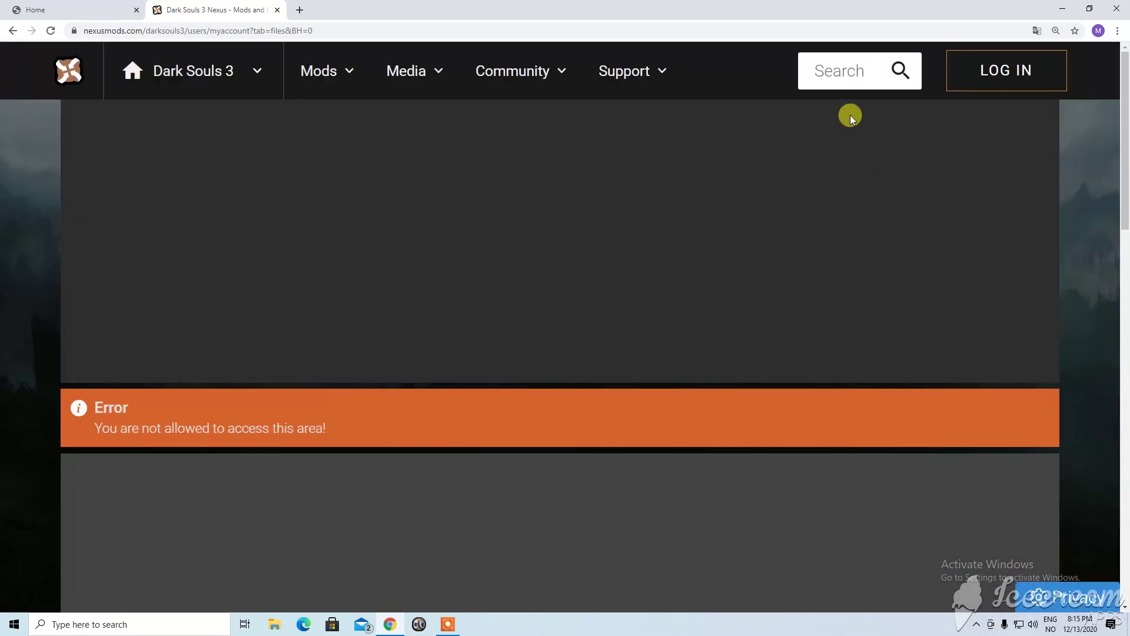
pyautogui.click(846, 71)
pyautogui.click(185, 68)
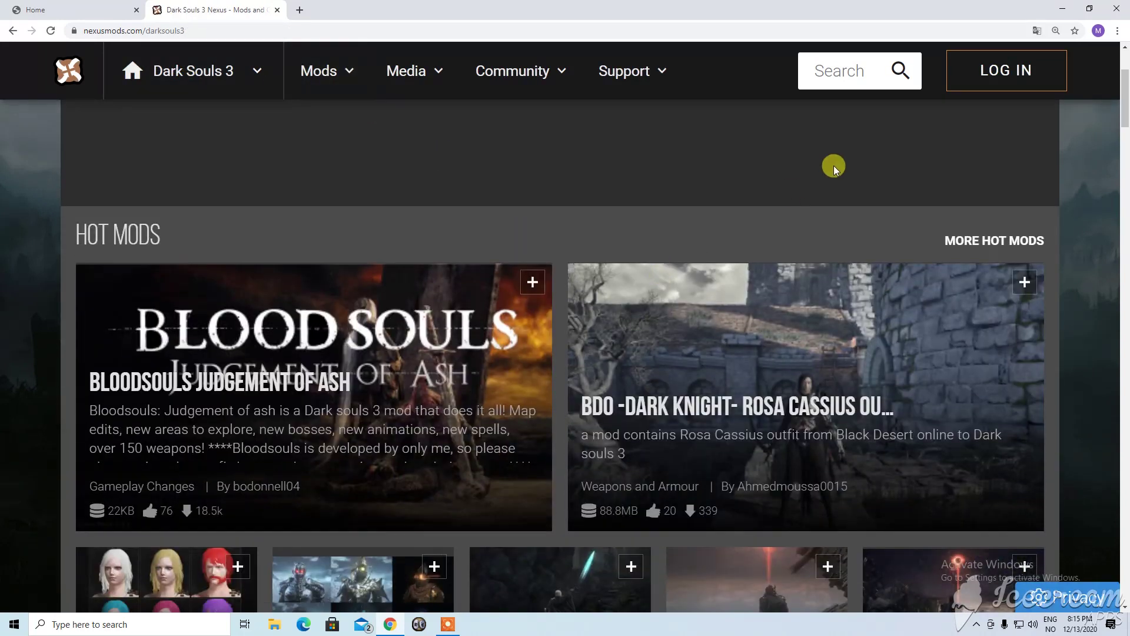
# Search the site for 'cyberpunk', then return to the Nexus Mods home page.
pyautogui.click(832, 70)
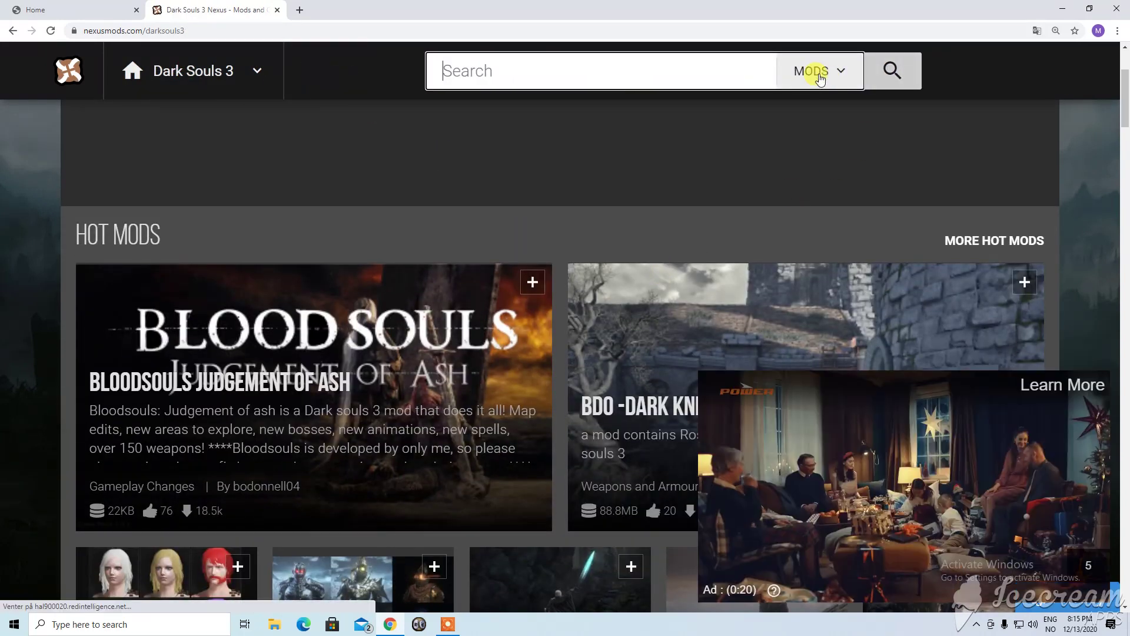
pyautogui.write('cyberpunk')
pyautogui.press('Return')
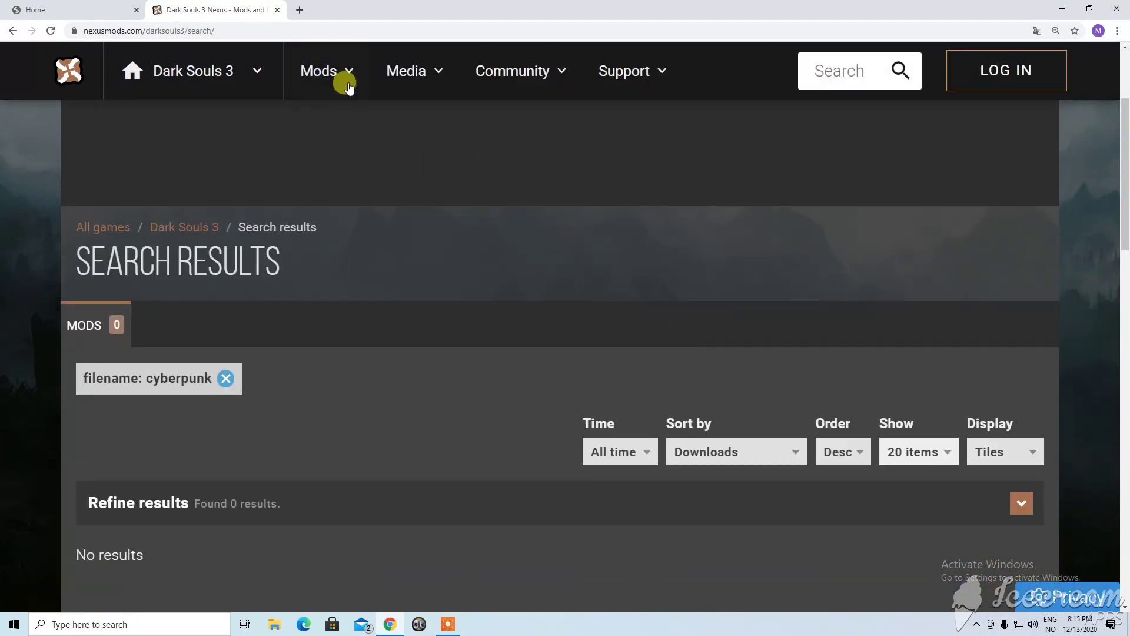
pyautogui.click(223, 69)
pyautogui.click(131, 74)
# Open the Cyberpunk 2077 mods page from the full list of games.
pyautogui.scroll(-10, 589, 412)
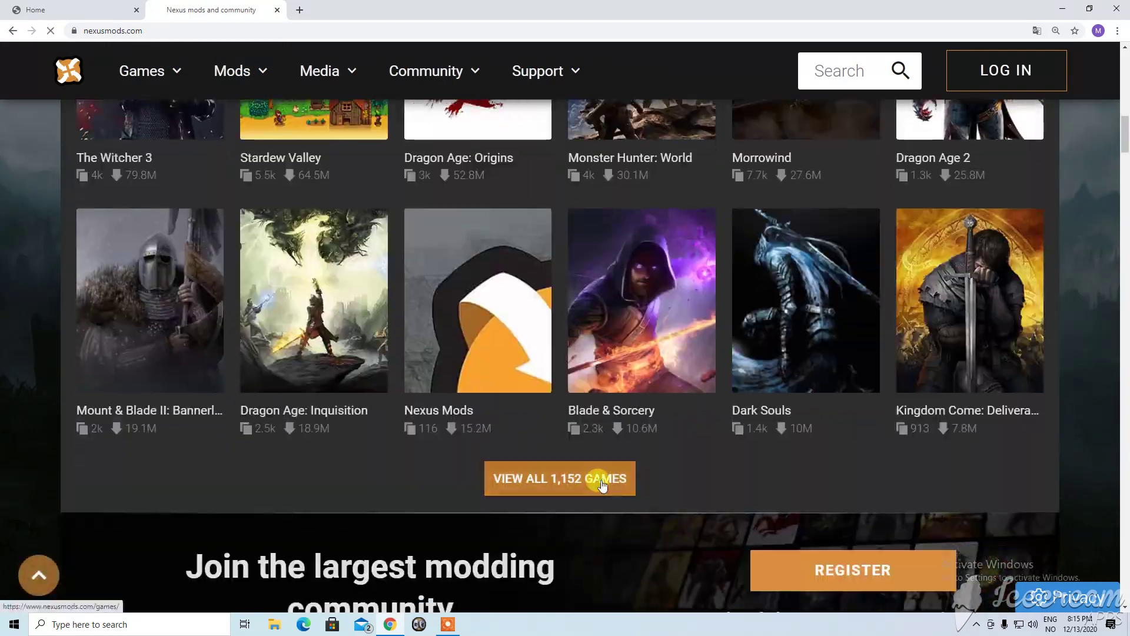
pyautogui.click(601, 482)
pyautogui.scroll(-20, 577, 294)
pyautogui.scroll(5, 554, 224)
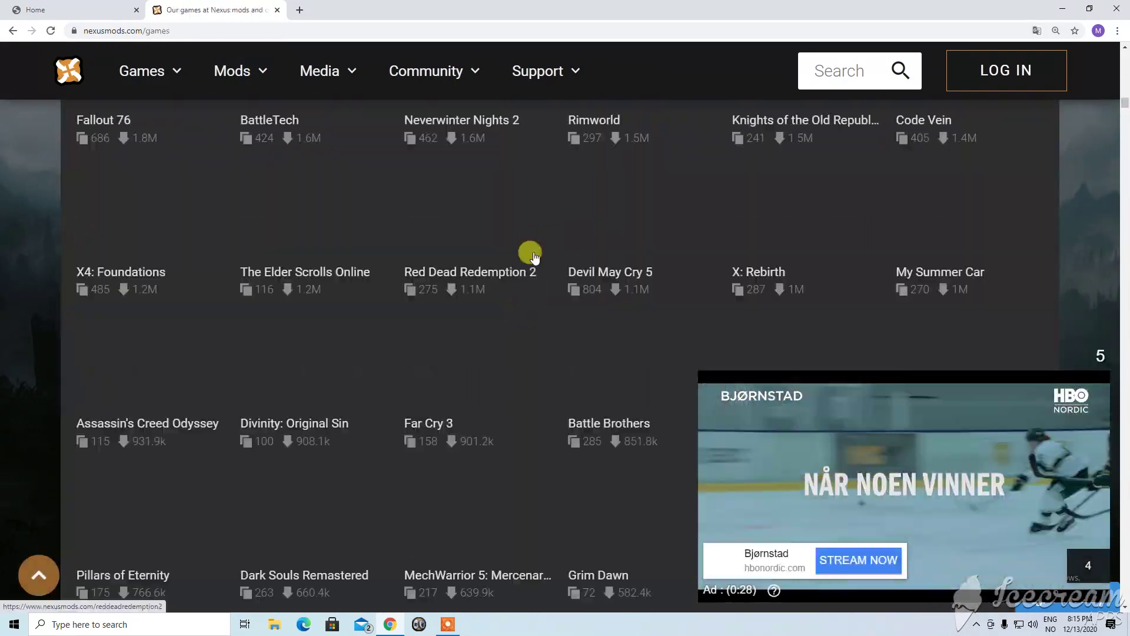
pyautogui.scroll(-10, 534, 258)
pyautogui.click(593, 353)
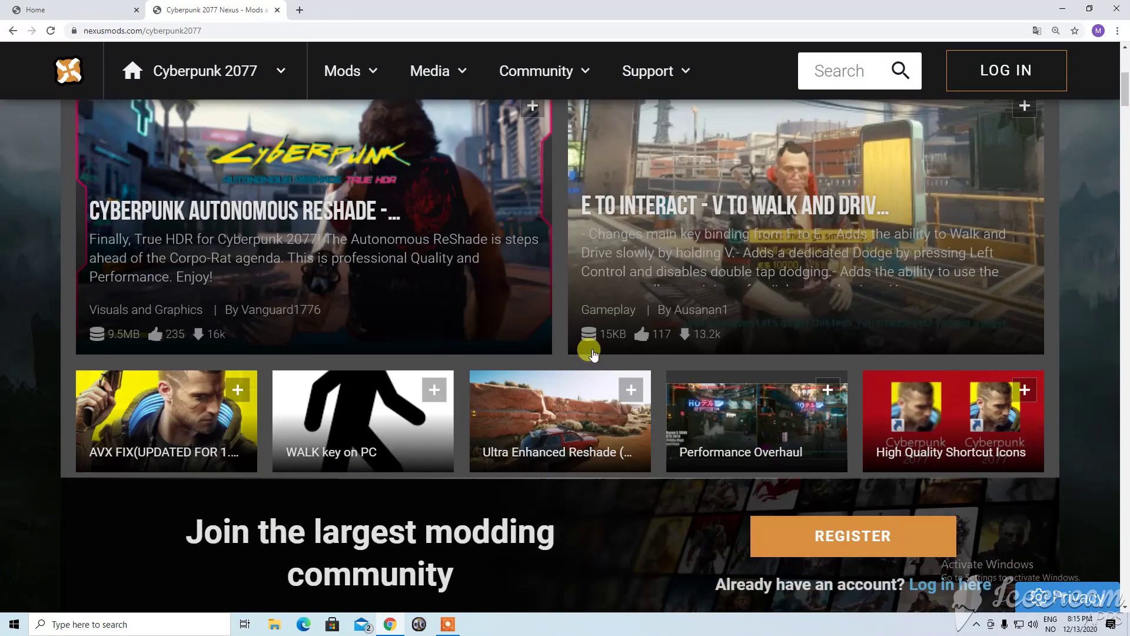
# Show this week's new Cyberpunk 2077 mods and load page 2 of the listing.
pyautogui.scroll(-10, 442, 272)
pyautogui.scroll(5, 253, 244)
pyautogui.click(250, 244)
pyautogui.scroll(-5, 464, 271)
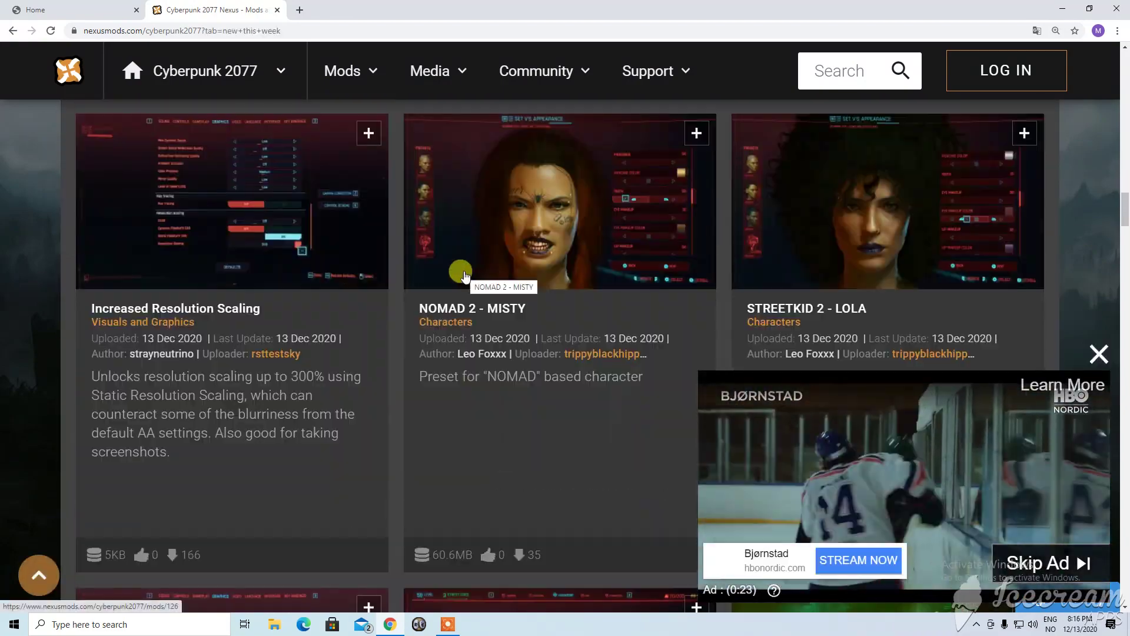
pyautogui.scroll(-10, 464, 275)
pyautogui.click(580, 273)
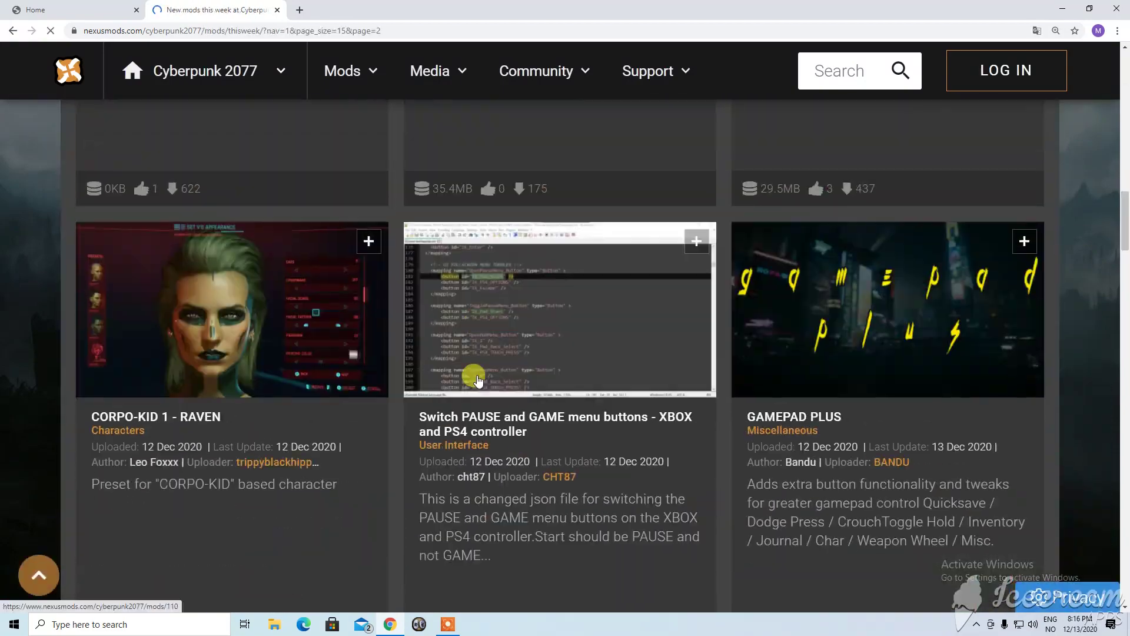
pyautogui.scroll(-5, 478, 380)
pyautogui.scroll(-8, 457, 371)
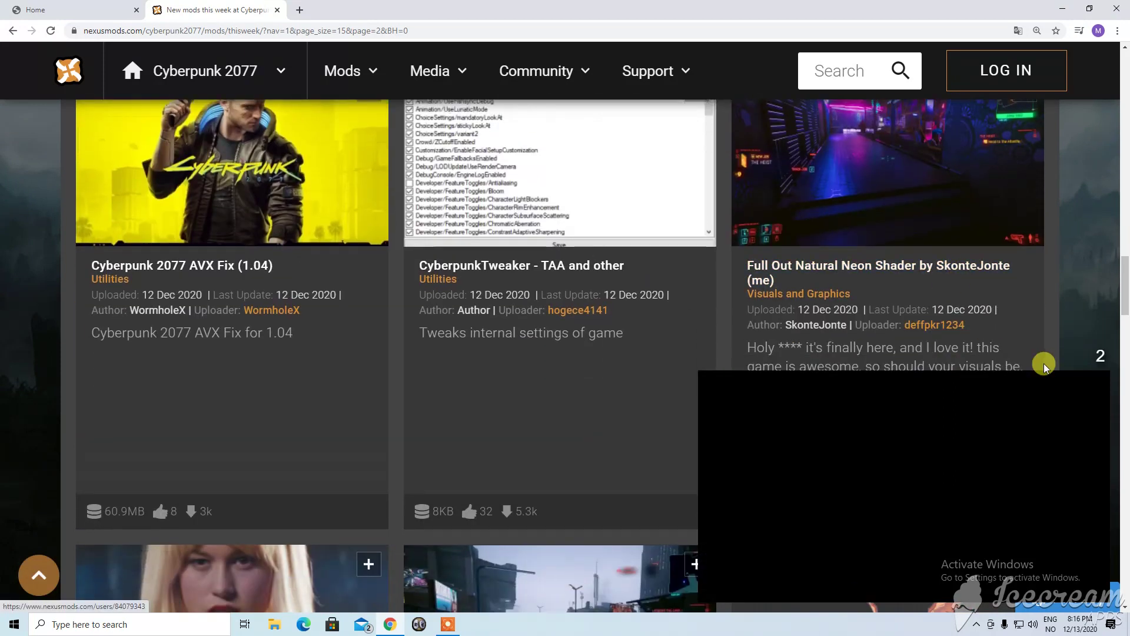
# Open the Full Out Natural Neon Shader mod page and scroll through its description.
pyautogui.click(896, 262)
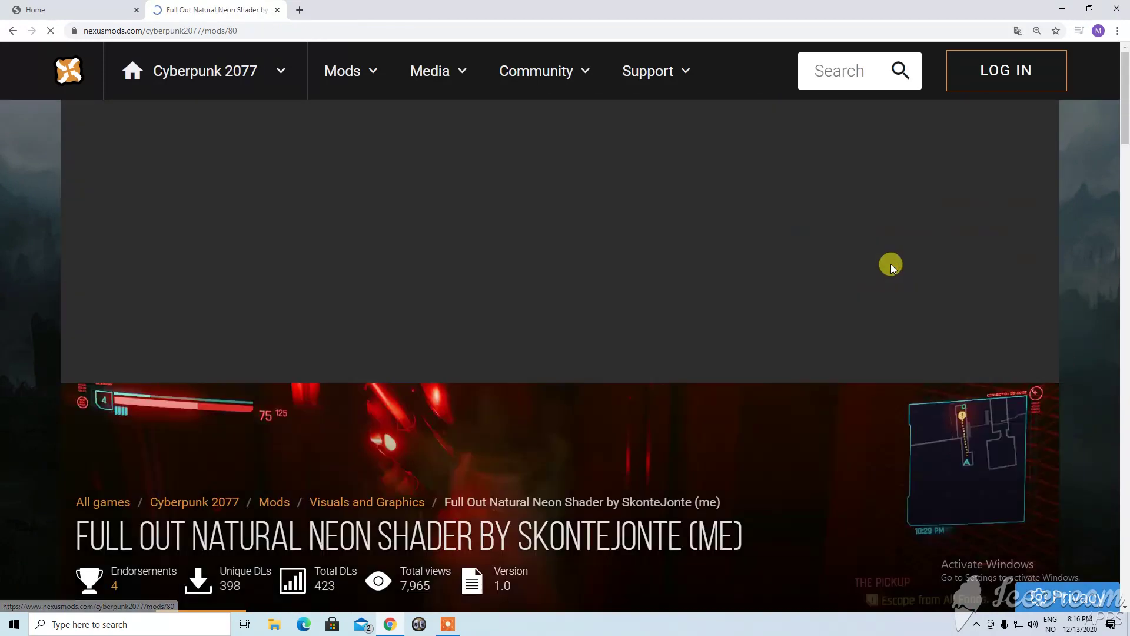
pyautogui.scroll(-3, 580, 411)
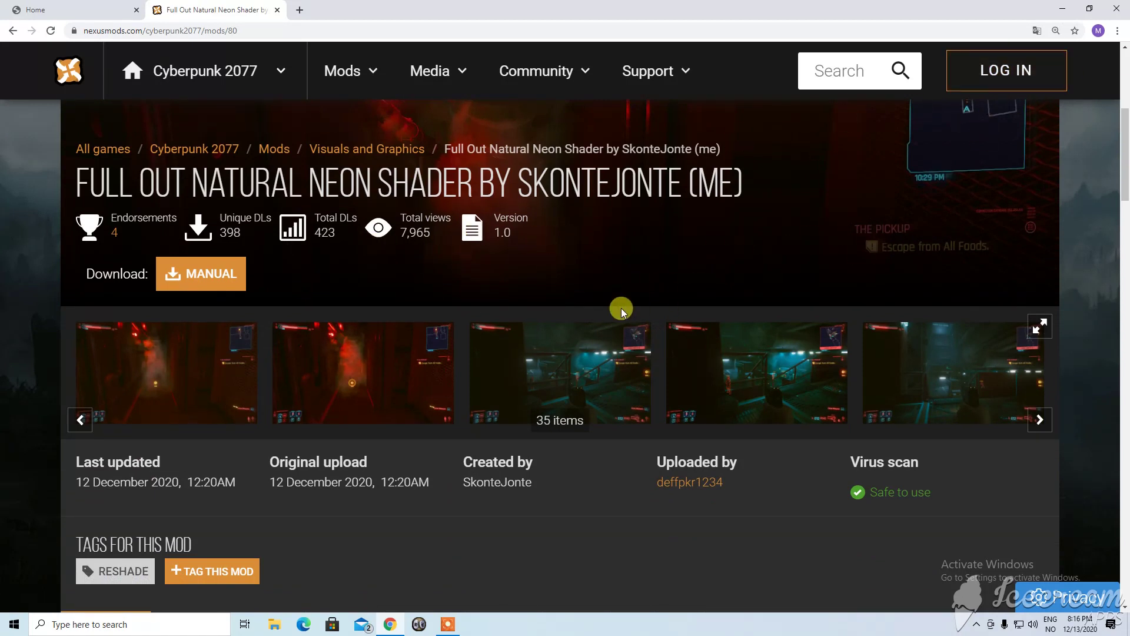
pyautogui.scroll(-4, 435, 395)
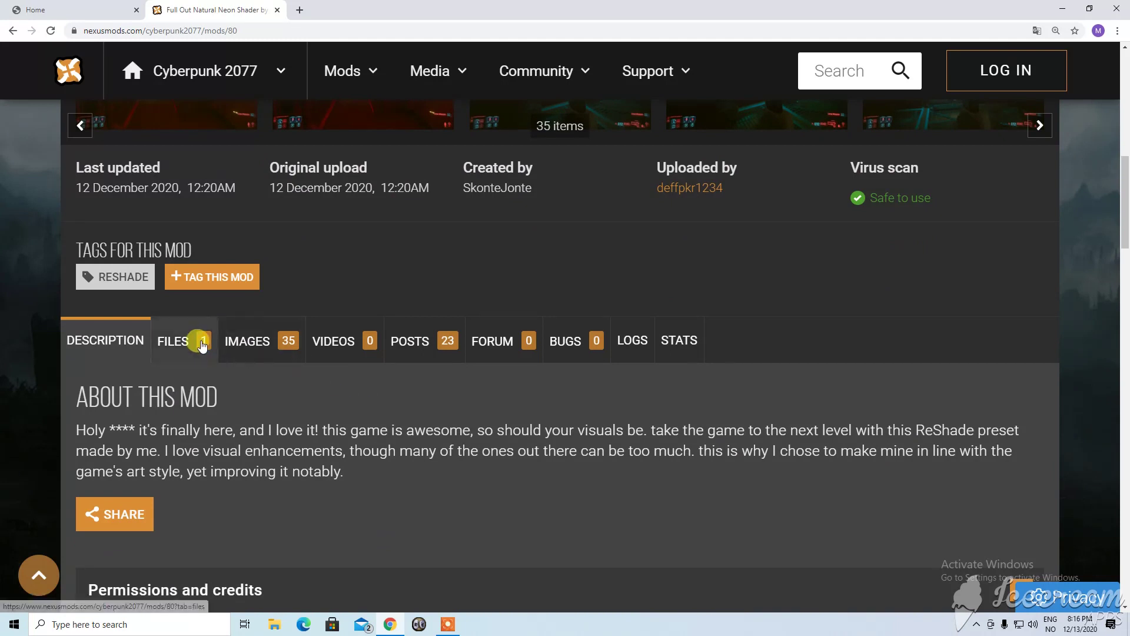
pyautogui.scroll(4, 410, 275)
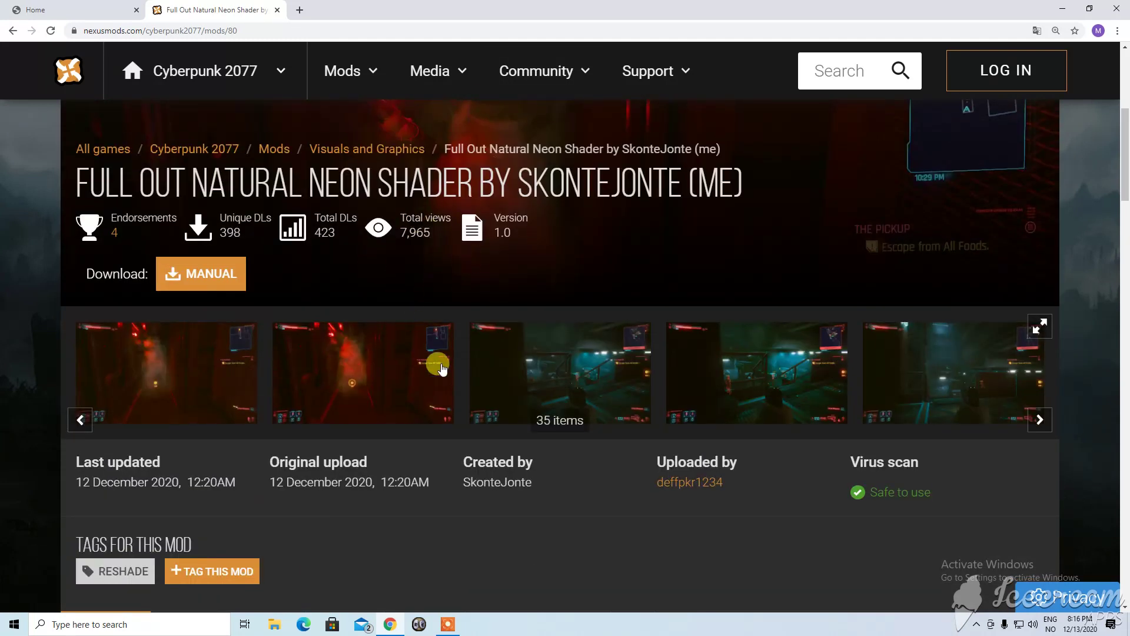
pyautogui.scroll(-3, 436, 366)
# View the mod's Files tab, then sign in to Nexus Mods.
pyautogui.click(183, 460)
pyautogui.scroll(-2, 390, 394)
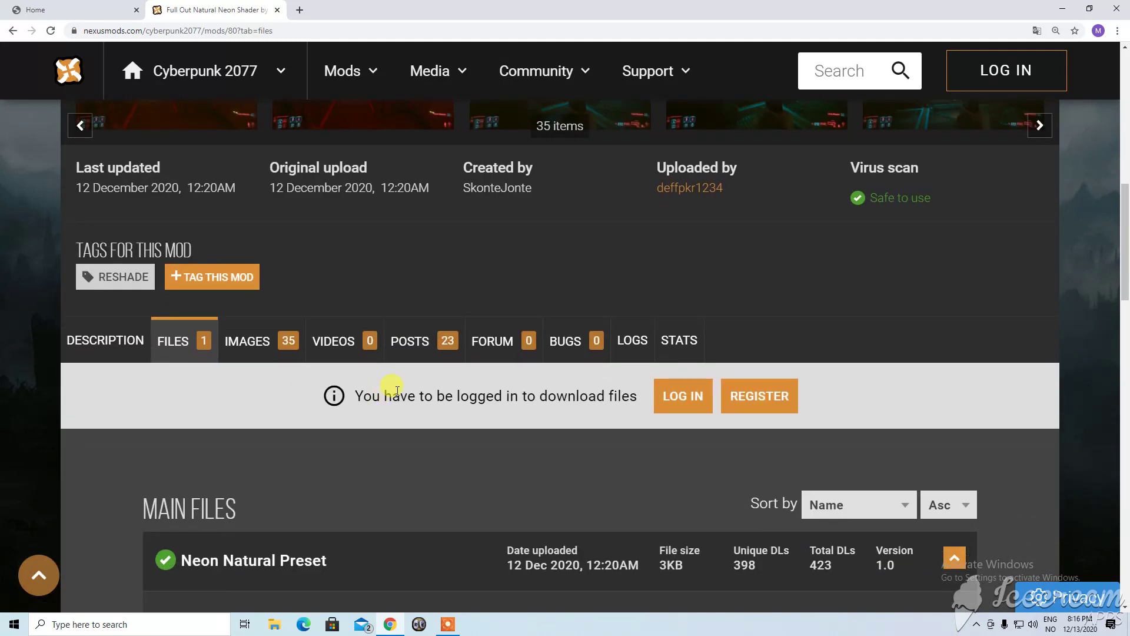
pyautogui.scroll(-2, 606, 327)
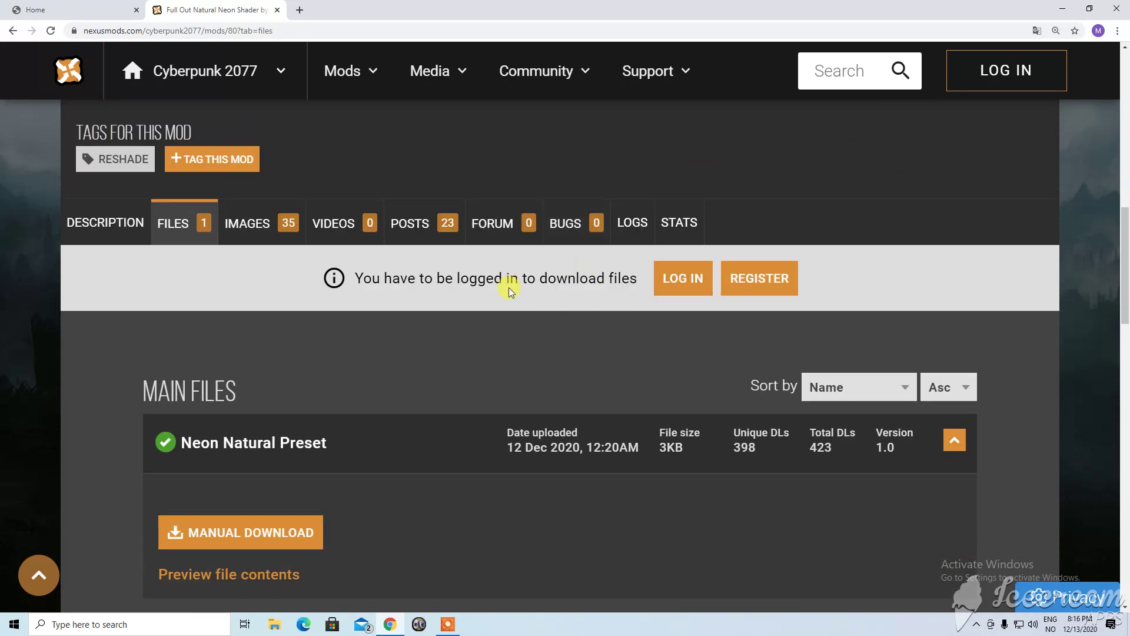
pyautogui.scroll(-3, 330, 290)
pyautogui.scroll(3, 506, 283)
pyautogui.click(675, 274)
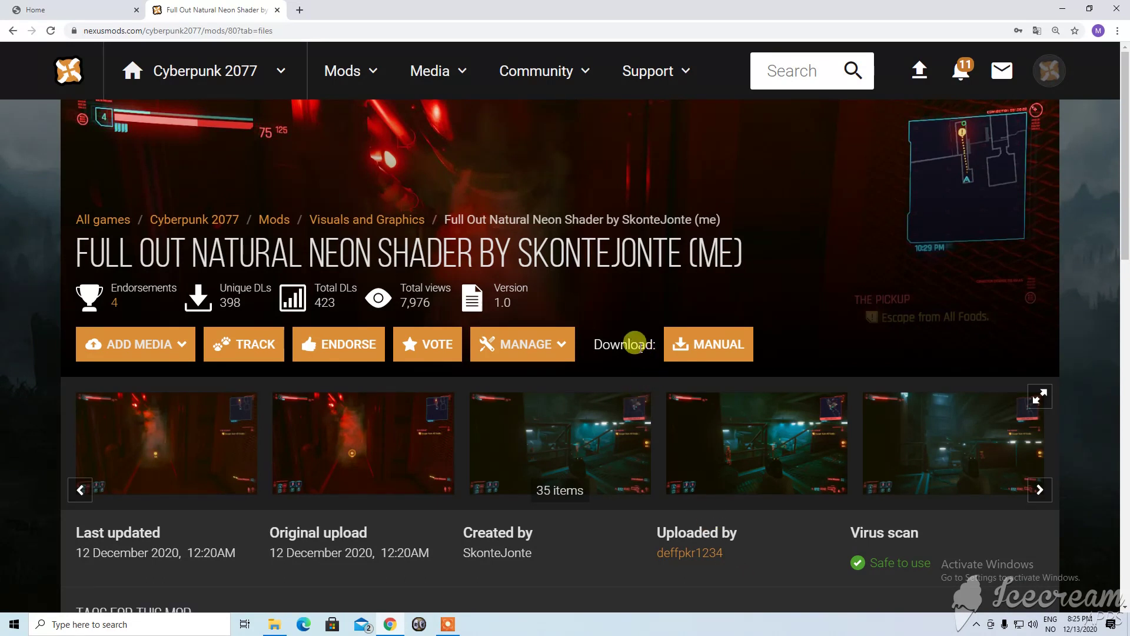
# Manually download the Neon Natural Preset .rar and open it in WinRAR.
pyautogui.scroll(-3, 687, 280)
pyautogui.scroll(3, 570, 315)
pyautogui.scroll(-10, 724, 199)
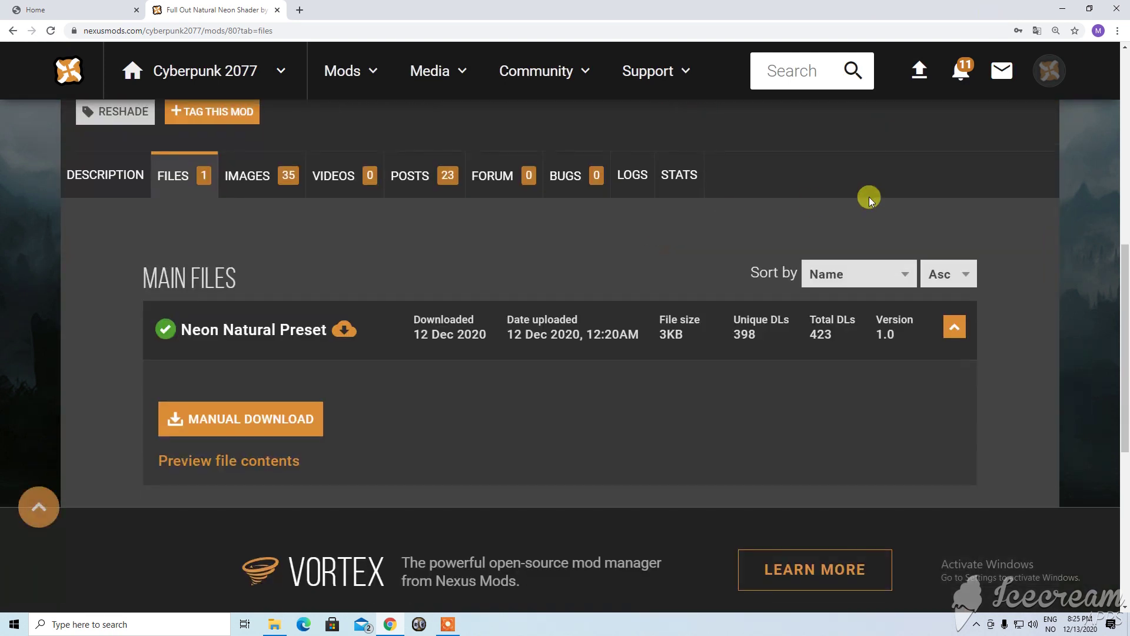
pyautogui.scroll(2, 656, 265)
pyautogui.scroll(1, 768, 172)
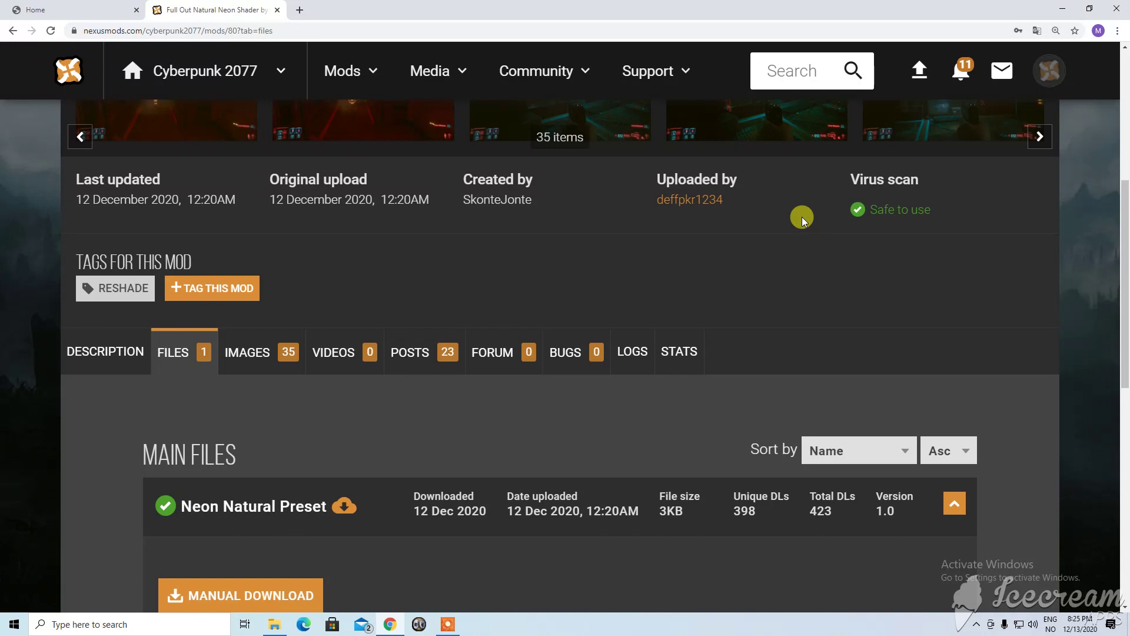
pyautogui.scroll(-3, 801, 217)
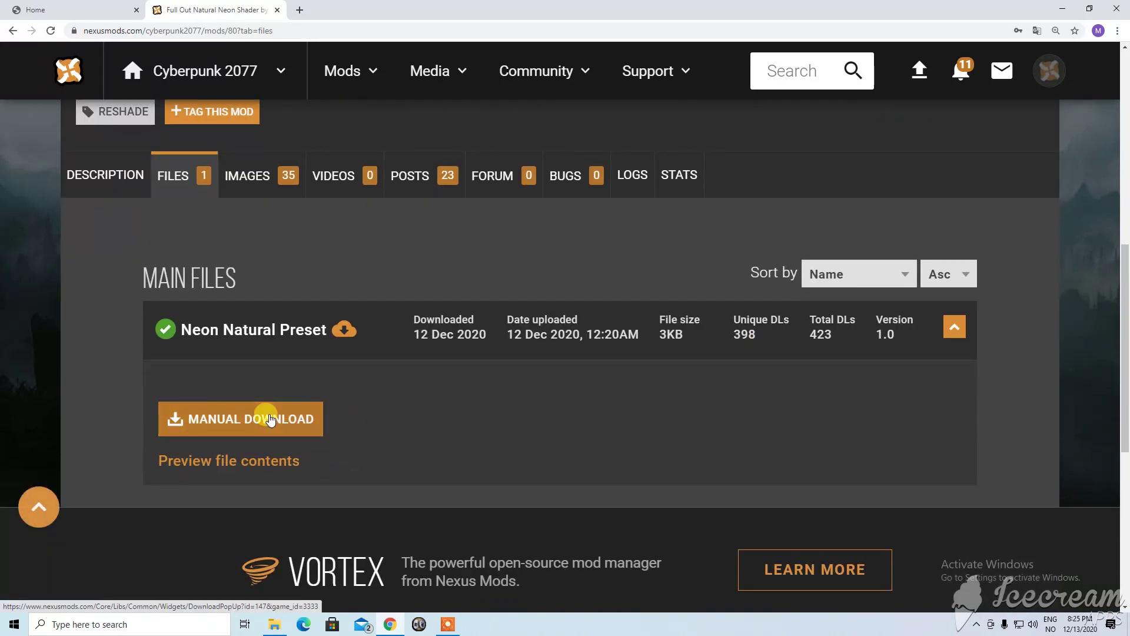
pyautogui.click(270, 419)
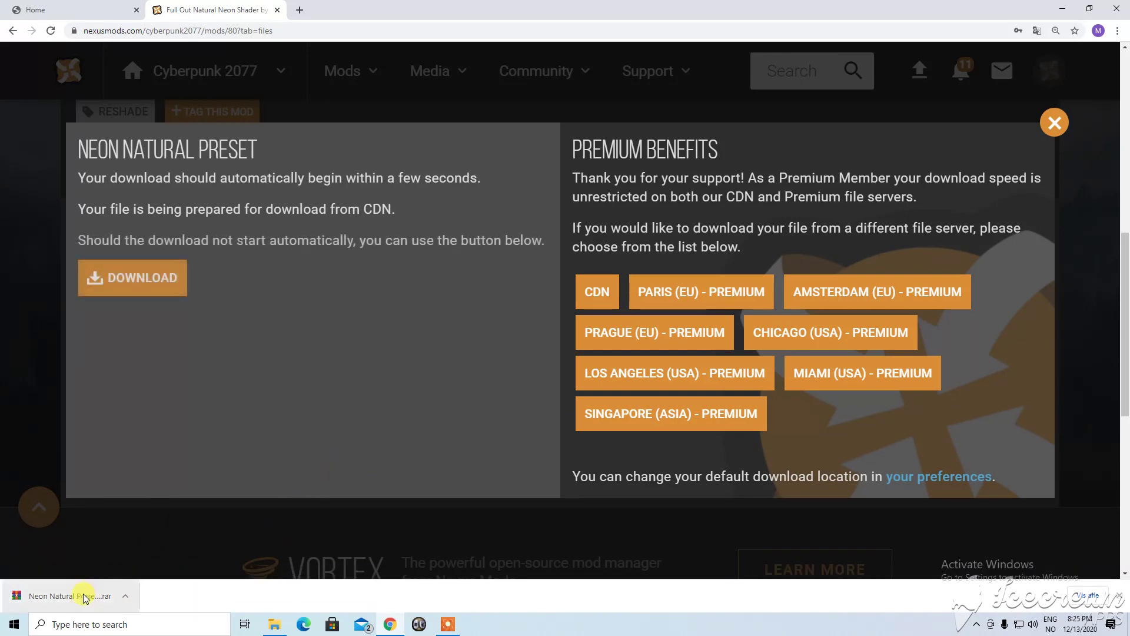
pyautogui.click(109, 596)
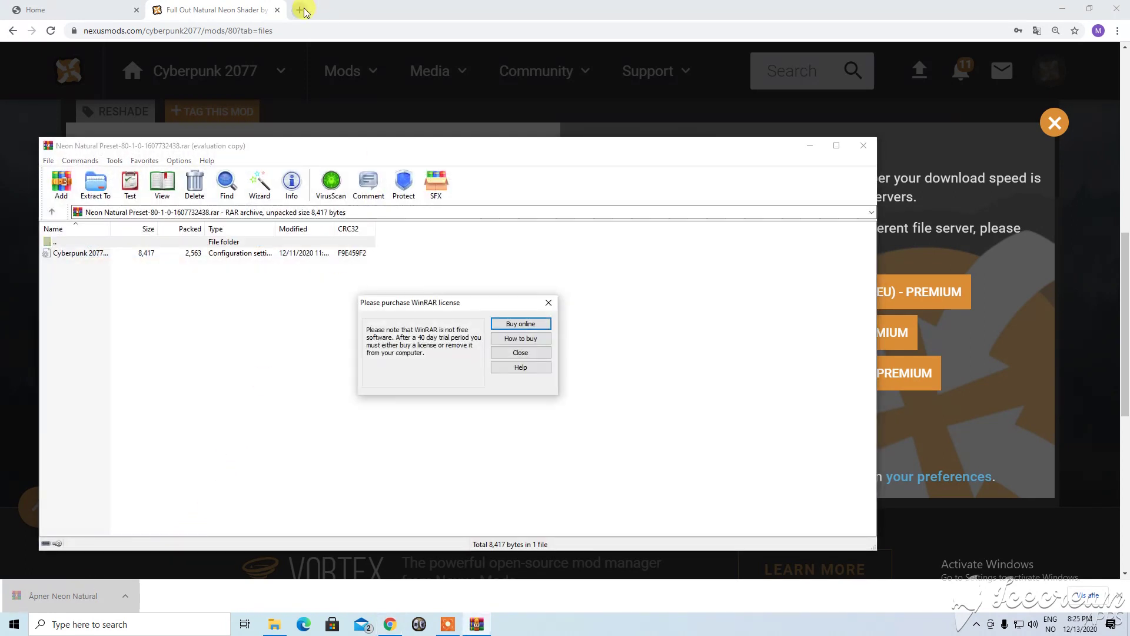
# Dismiss the WinRAR licence reminder and open Google in a new tab.
pyautogui.click(548, 302)
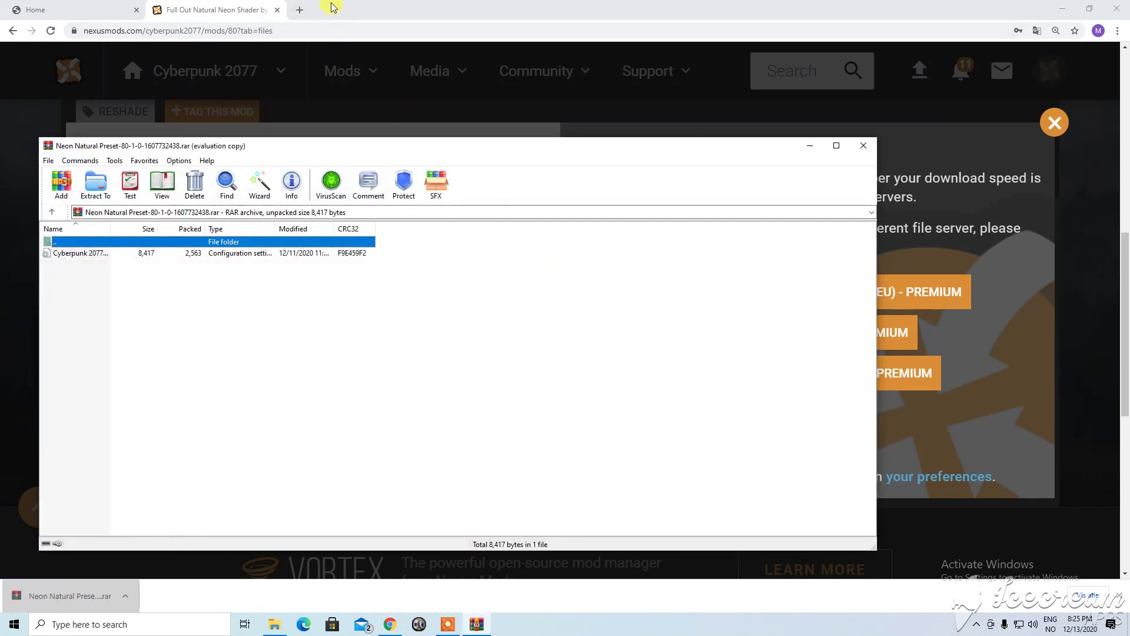
pyautogui.click(299, 10)
pyautogui.click(463, 261)
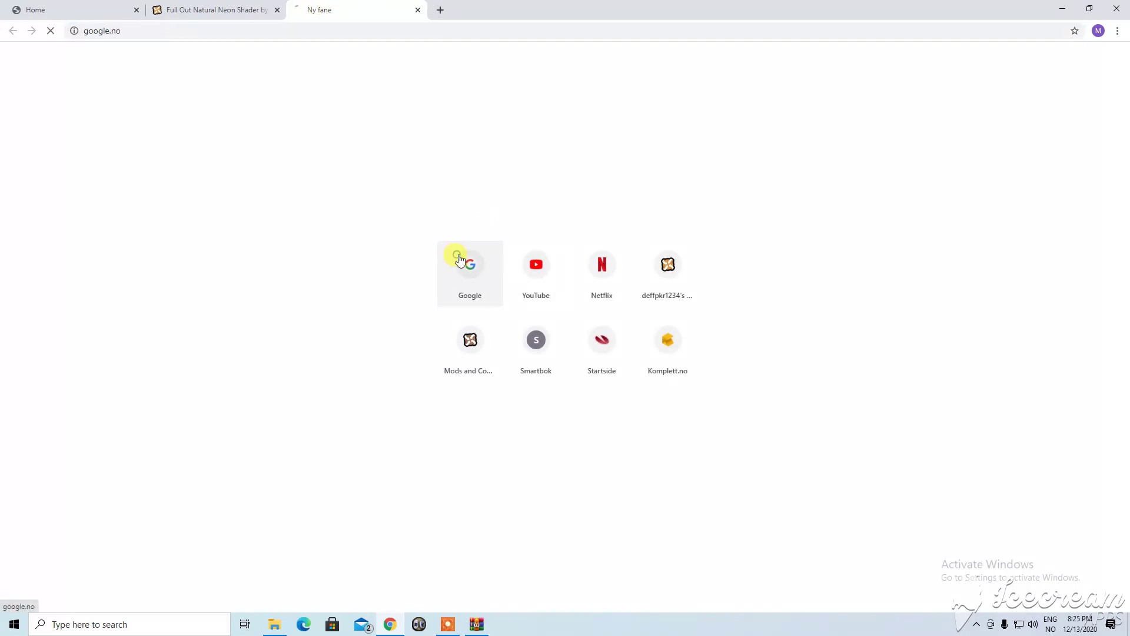
# Google 'winrar', close the results tab, and minimize Chrome to reveal the WinRAR archive.
pyautogui.click(556, 243)
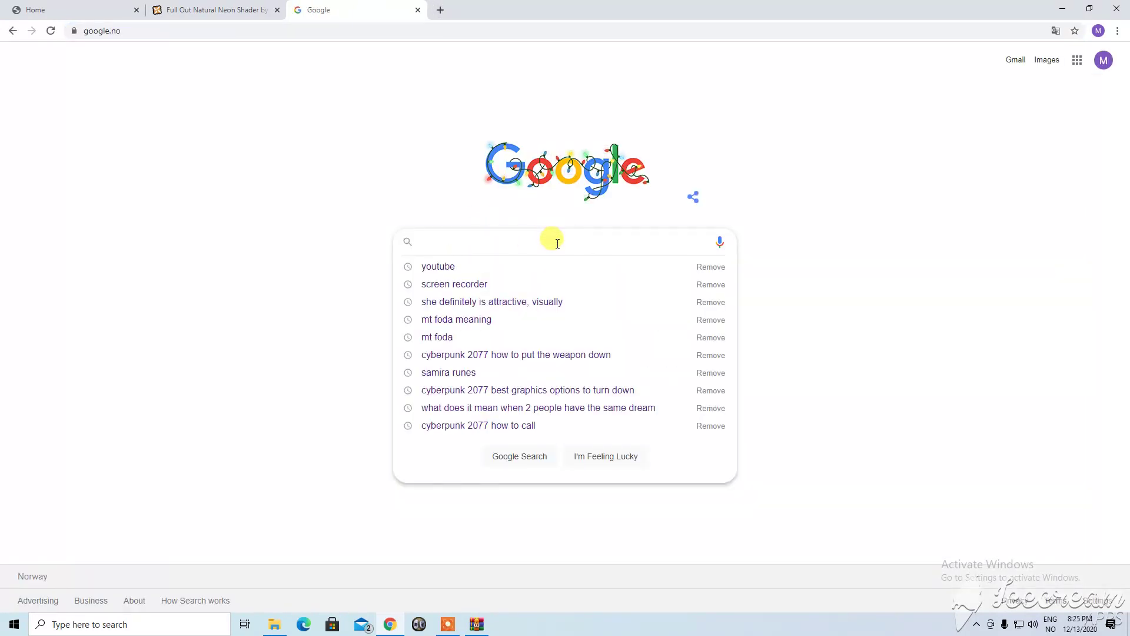
pyautogui.write('winrar')
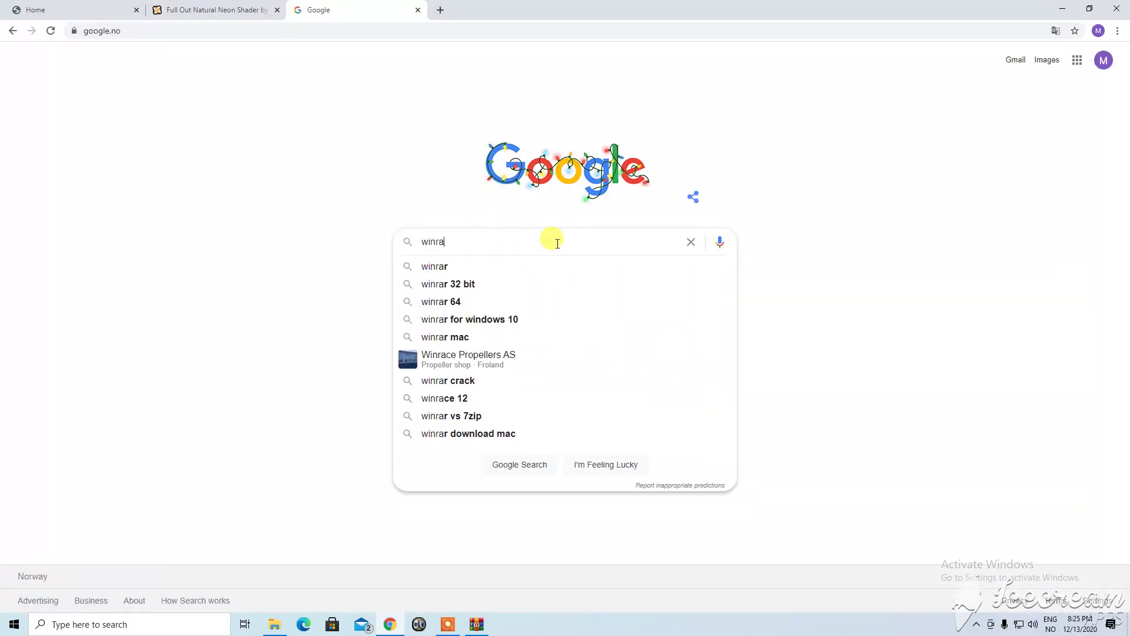
pyautogui.press('Return')
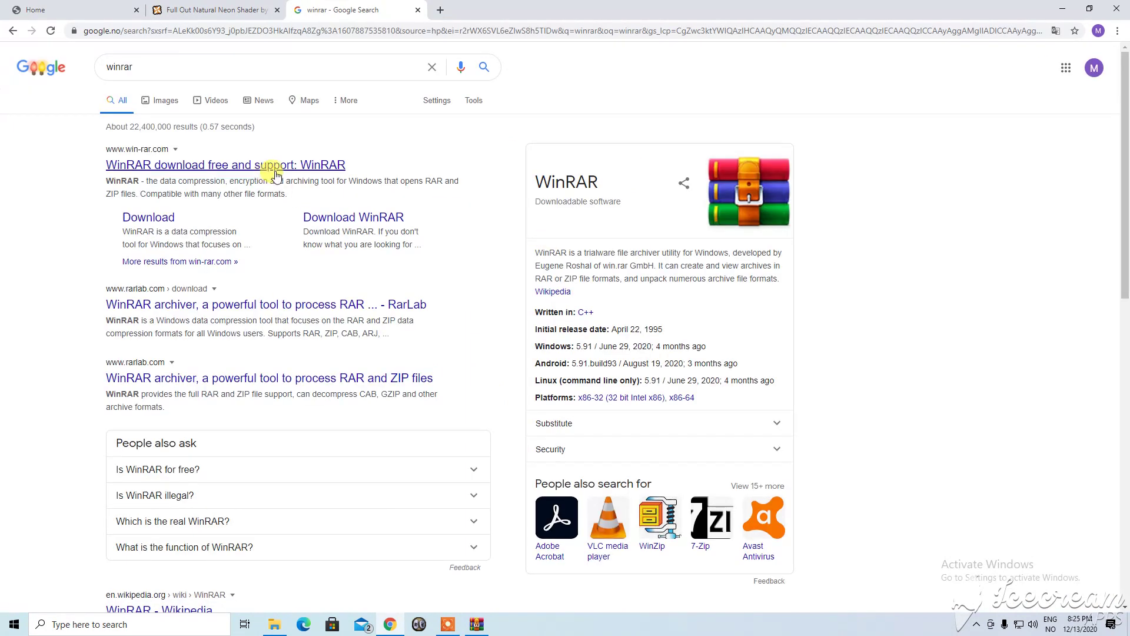
pyautogui.click(418, 10)
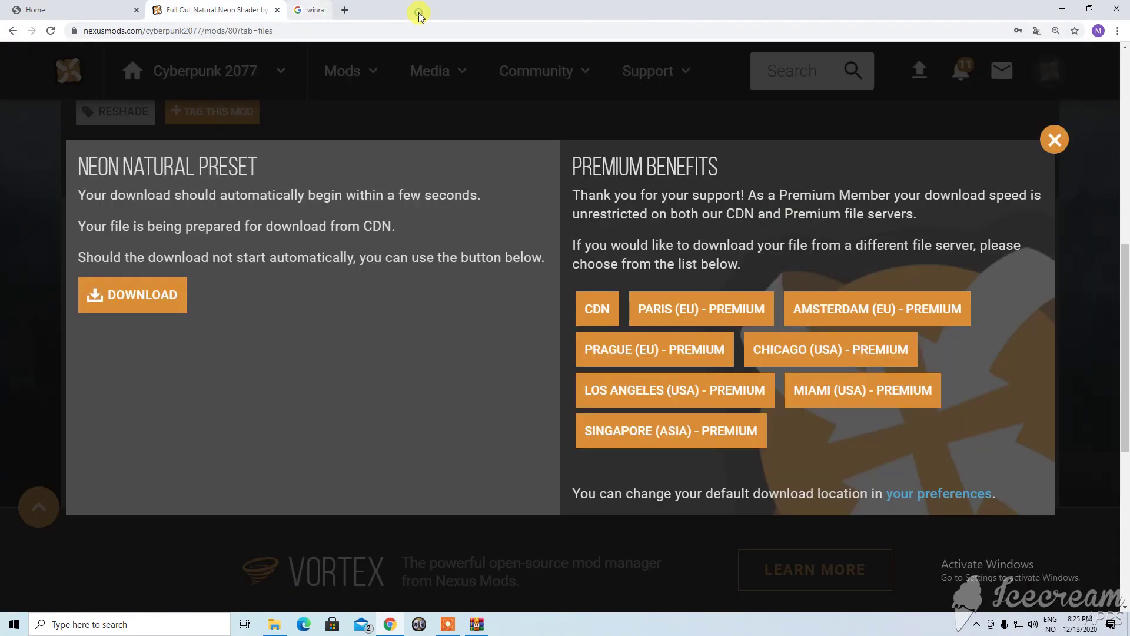
pyautogui.click(1054, 9)
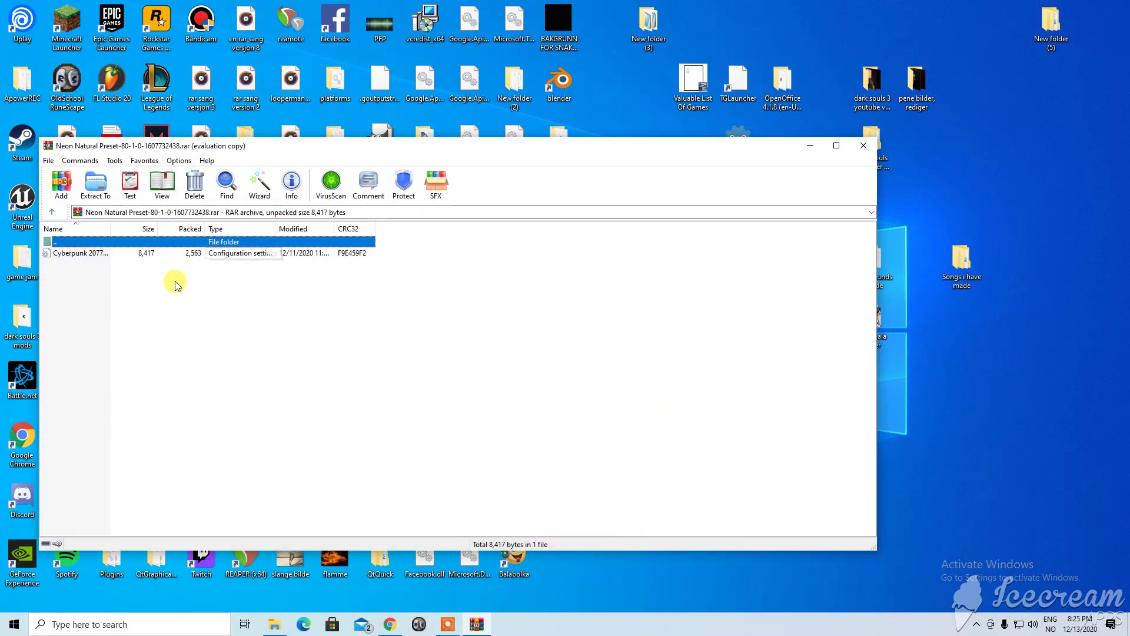
# Drag the Cyberpunk preset file in WinRAR, then open a File Explorer window beside it.
pyautogui.moveTo(186, 258); pyautogui.dragTo(988, 184)
pyautogui.moveTo(320, 254); pyautogui.dragTo(397, 325)
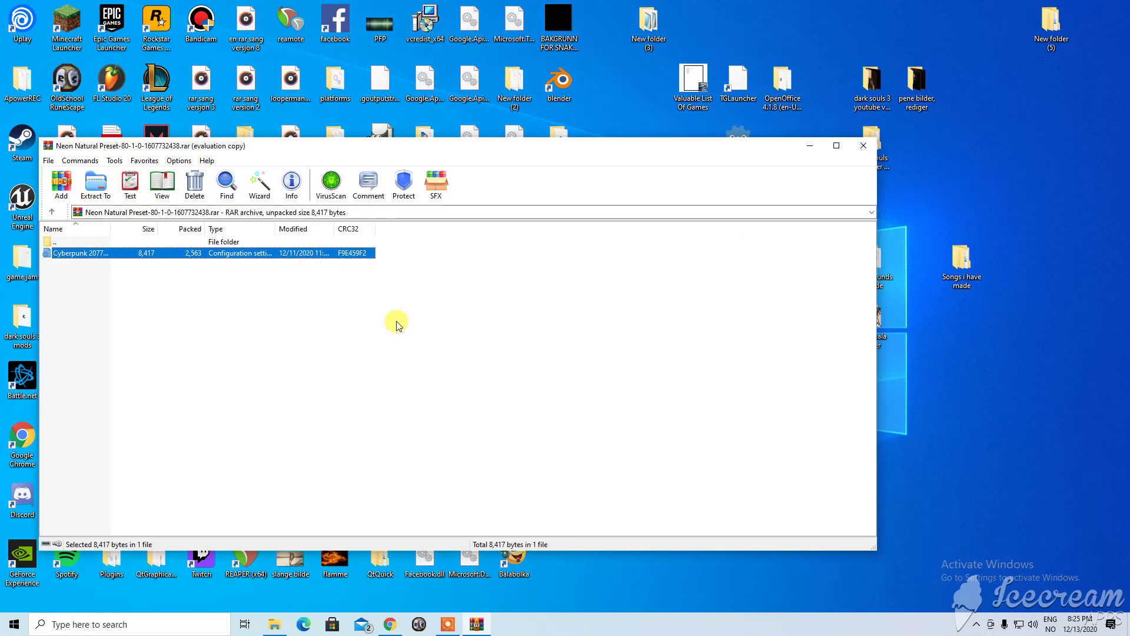
pyautogui.click(287, 623)
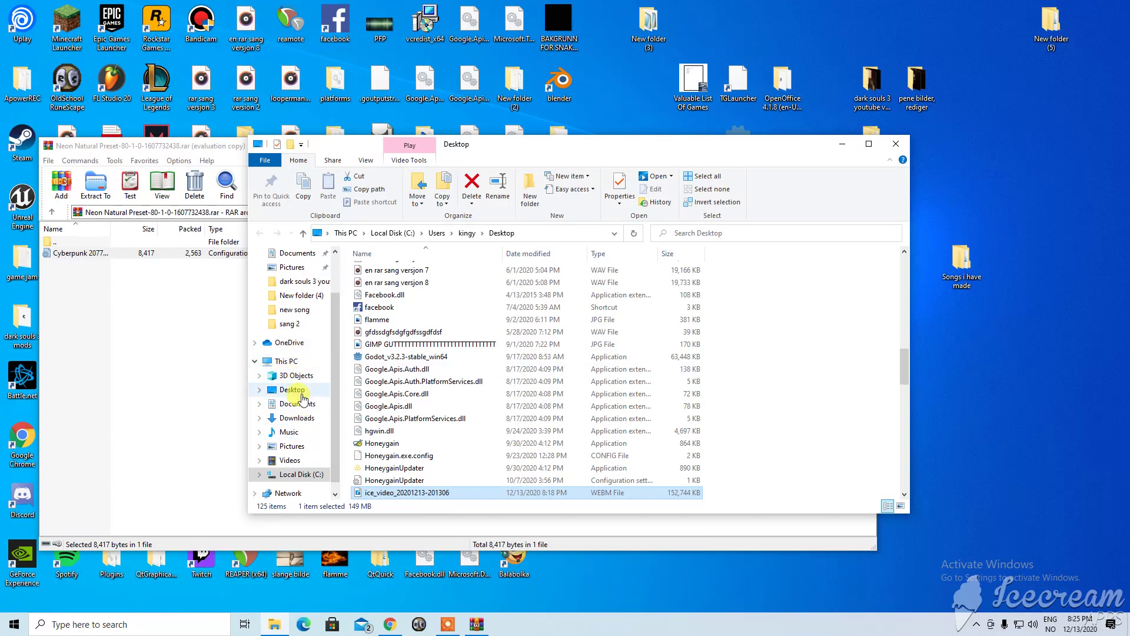
# Browse from This PC to C:\Program Files (x86)\Steam\steamapps.
pyautogui.click(284, 361)
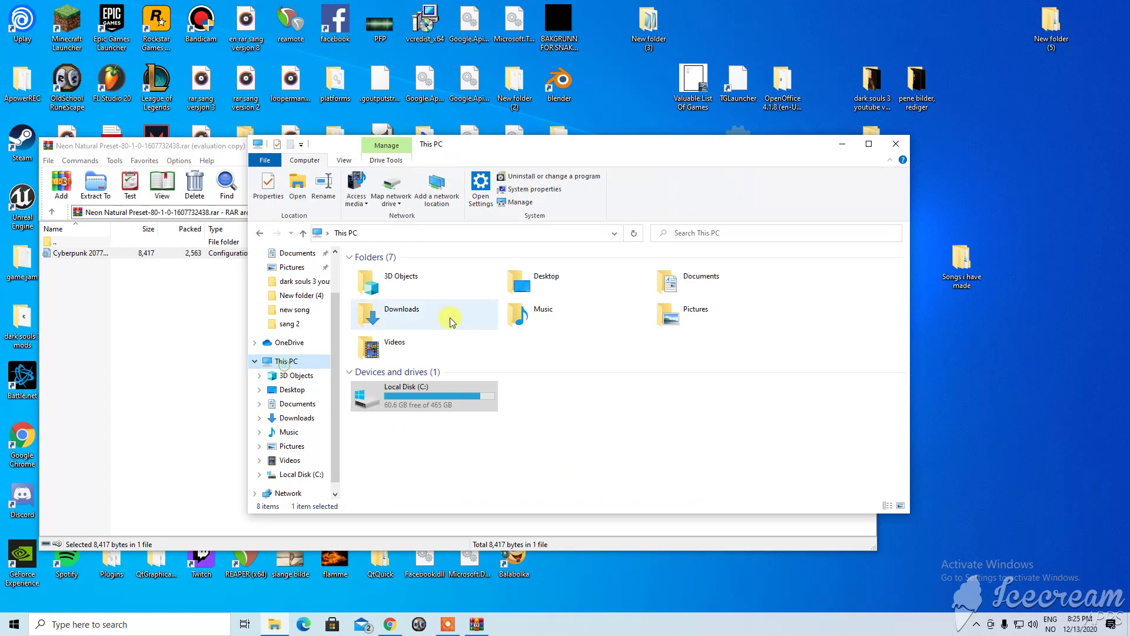
pyautogui.doubleClick(432, 402)
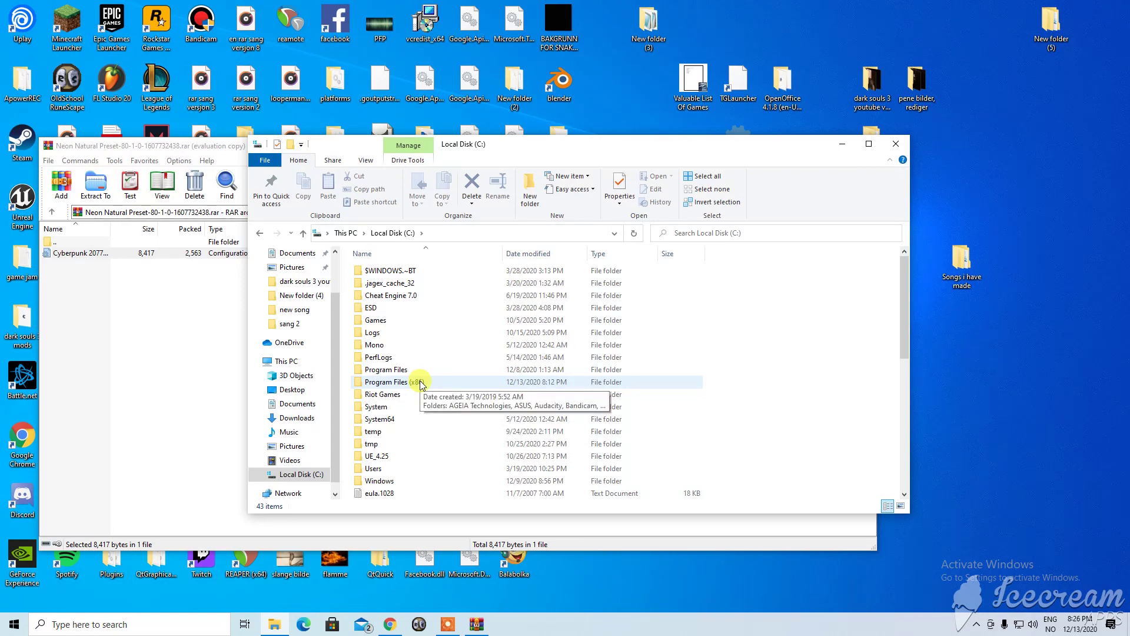
pyautogui.doubleClick(420, 384)
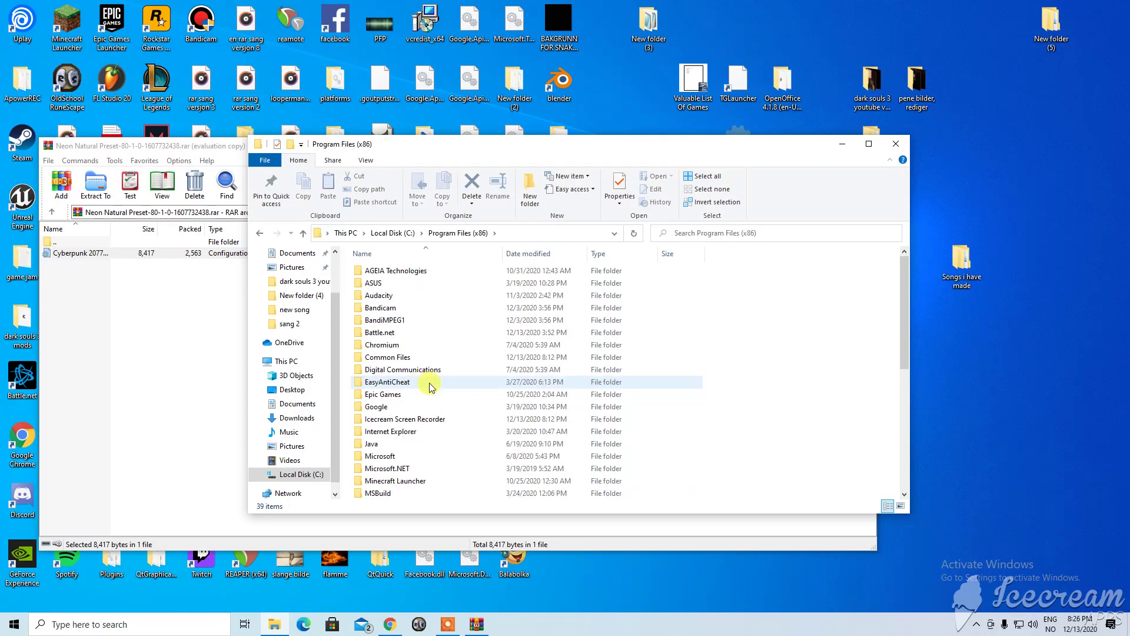
pyautogui.scroll(-7, 427, 389)
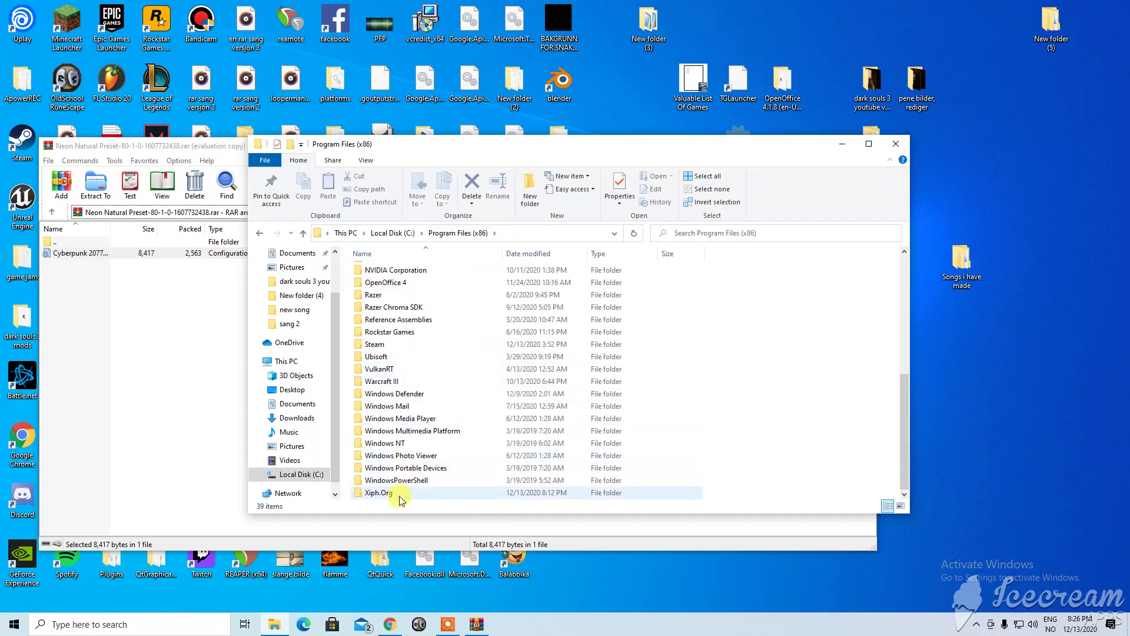
pyautogui.doubleClick(404, 344)
pyautogui.scroll(-2, 445, 355)
pyautogui.doubleClick(433, 431)
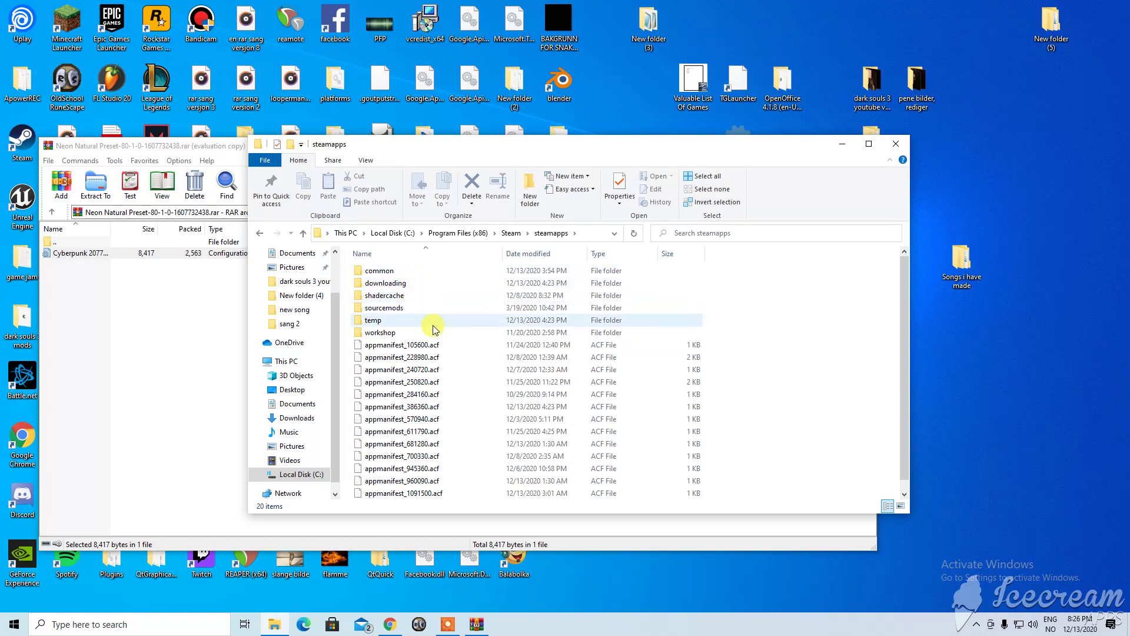
# Go through common into Cyberpunk 2077\bin\x64\reshade-shaders.
pyautogui.doubleClick(391, 270)
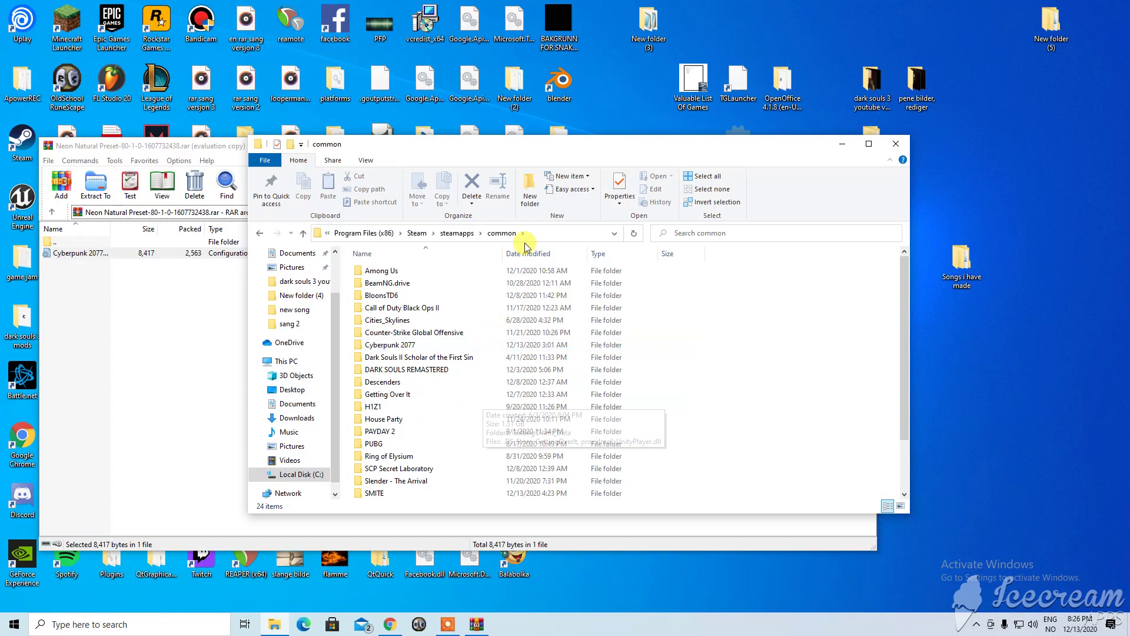
pyautogui.scroll(-2, 465, 419)
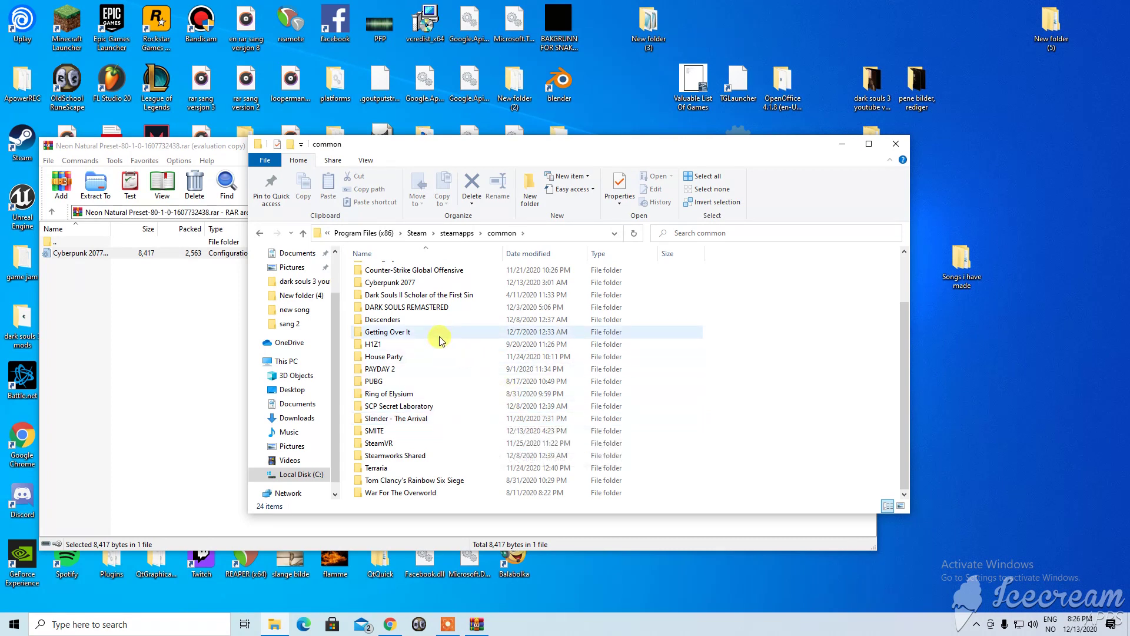
pyautogui.scroll(1, 434, 316)
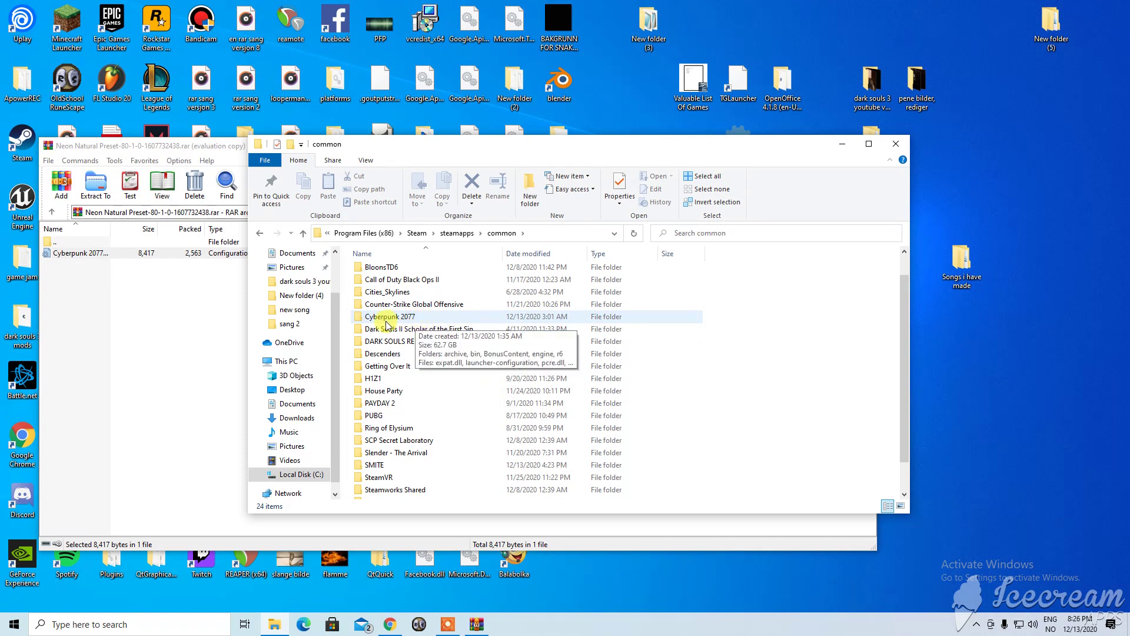
pyautogui.doubleClick(436, 318)
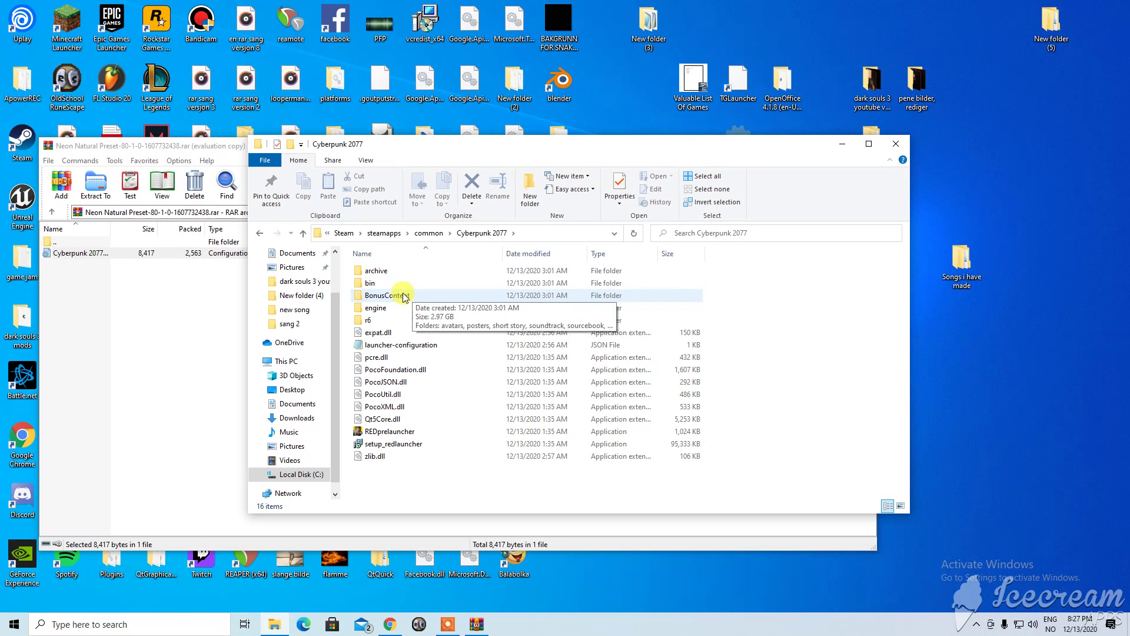
pyautogui.doubleClick(393, 287)
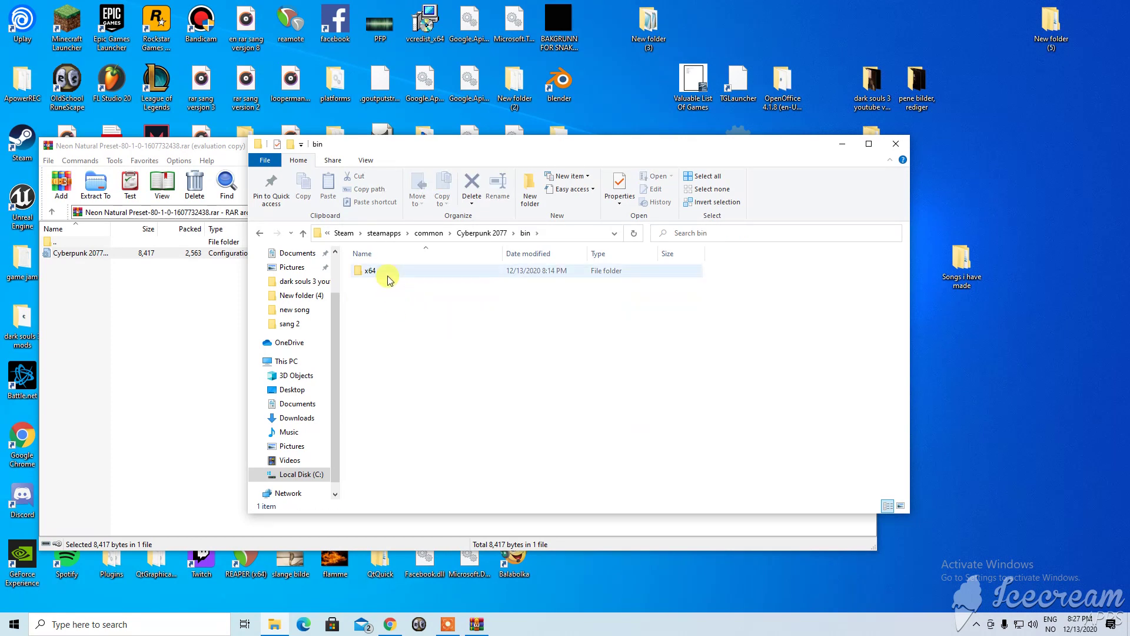
pyautogui.doubleClick(387, 274)
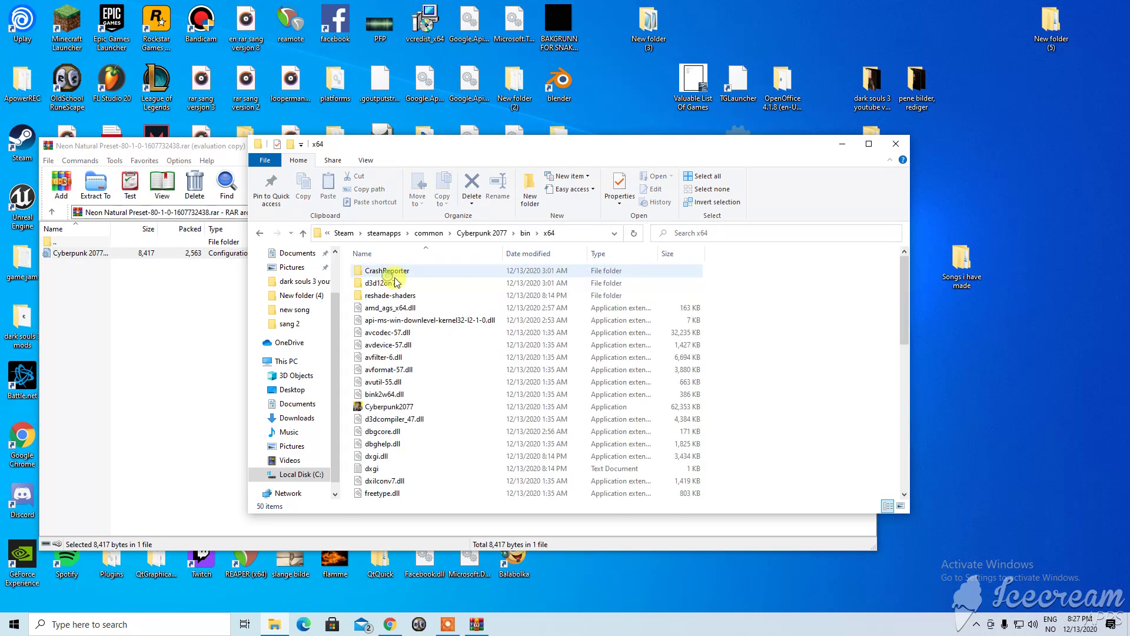
pyautogui.doubleClick(417, 297)
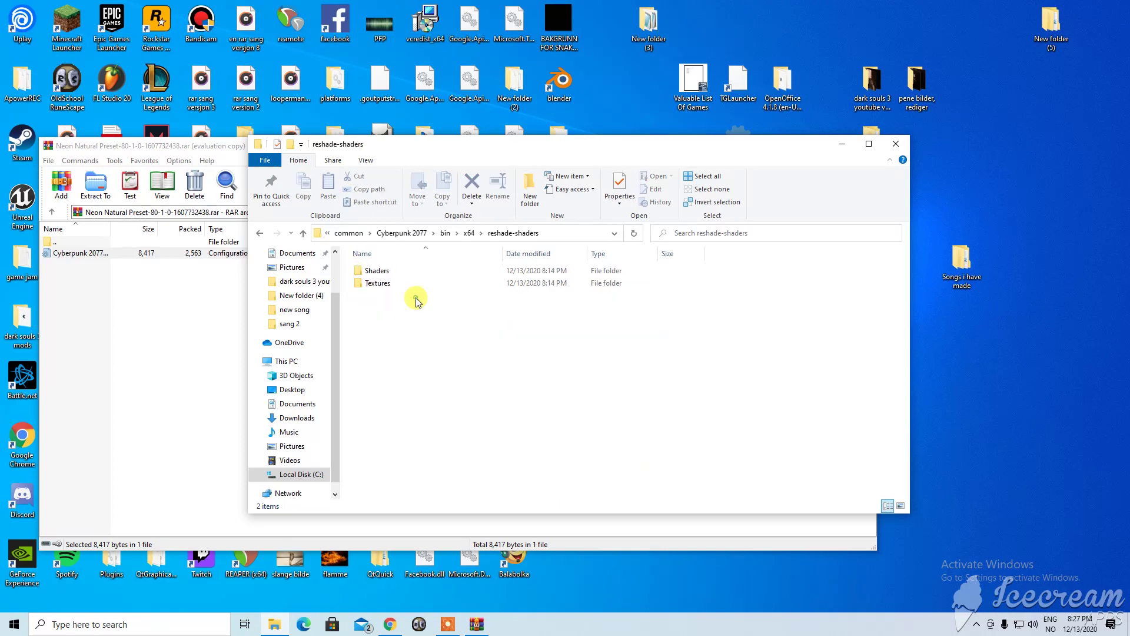
# Drag the Neon Natural preset file from WinRAR into reshade-shaders, then close WinRAR.
pyautogui.click(93, 256)
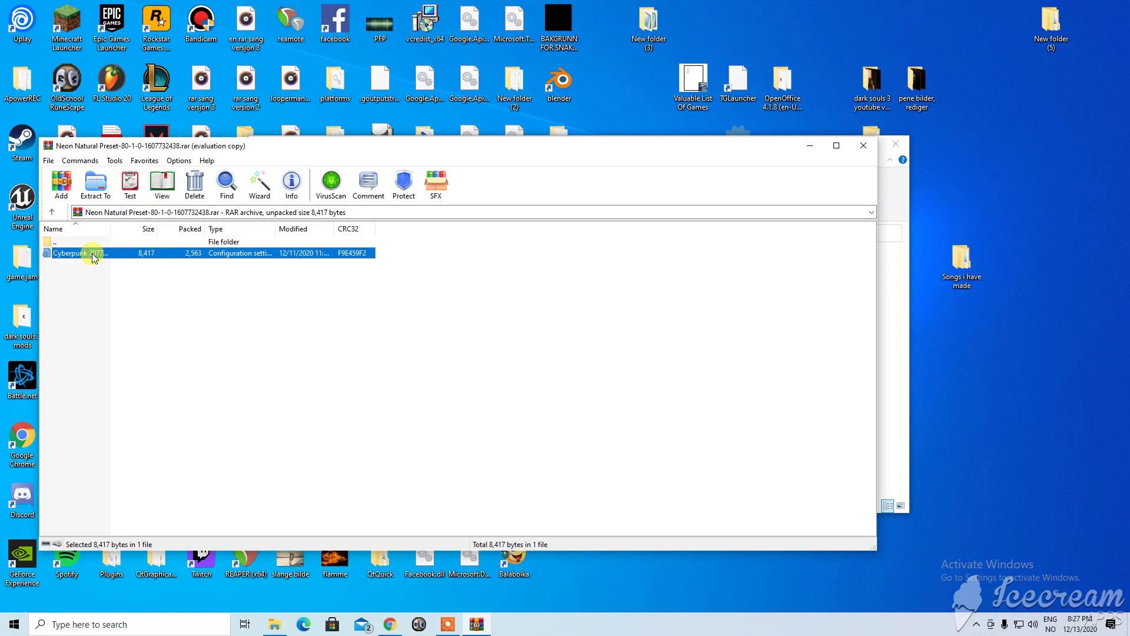
pyautogui.moveTo(312, 150); pyautogui.dragTo(1071, 155)
pyautogui.click(903, 307)
pyautogui.moveTo(870, 262); pyautogui.dragTo(386, 315)
pyautogui.moveTo(970, 158); pyautogui.dragTo(235, 143)
pyautogui.click(895, 139)
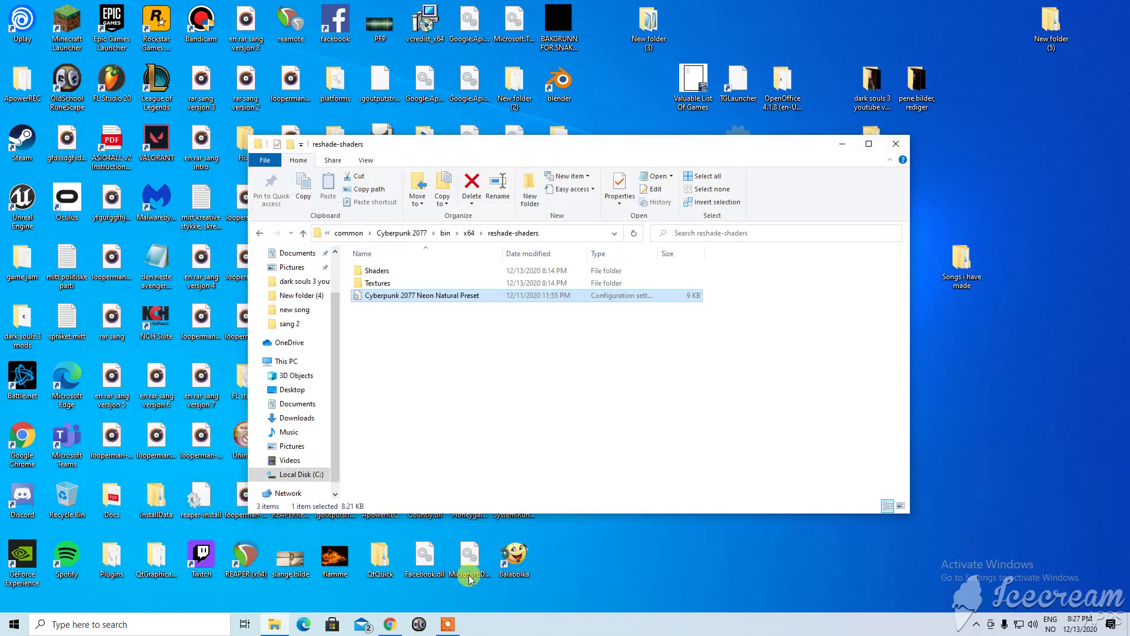
# Start the Steam client from the taskbar search.
pyautogui.click(188, 625)
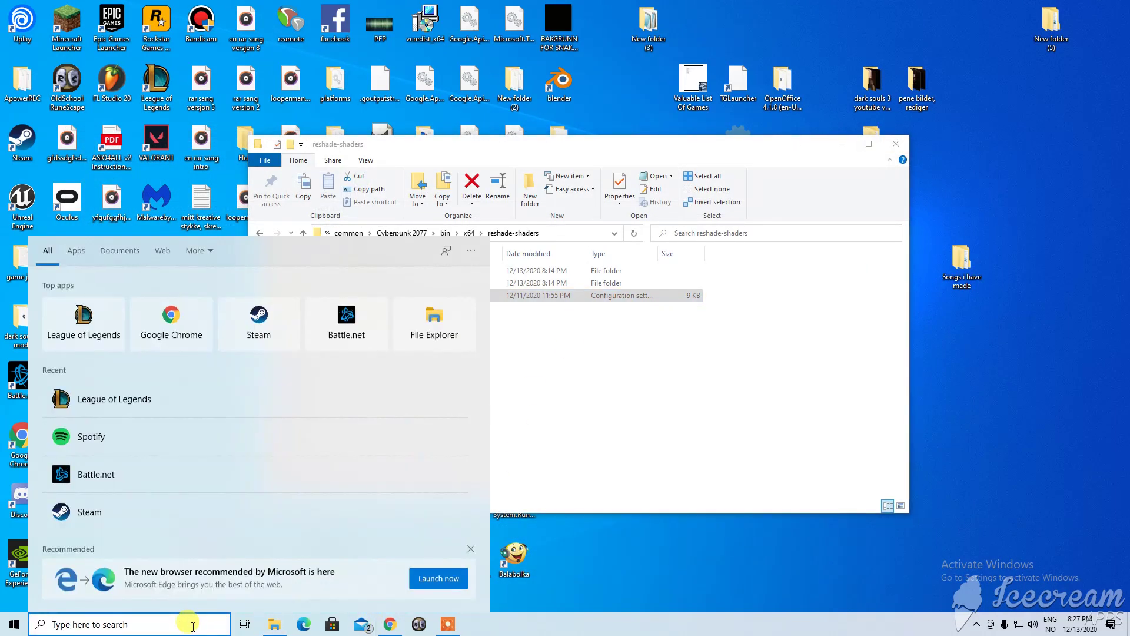
pyautogui.write('s')
pyautogui.press('Return')
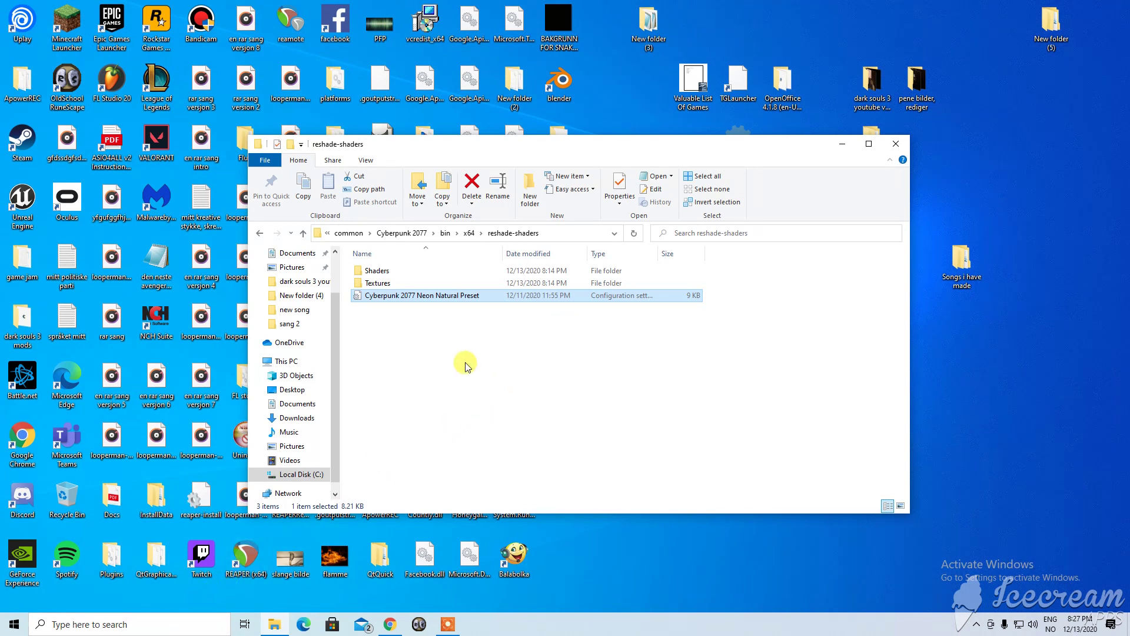
pyautogui.click(120, 624)
pyautogui.write('s')
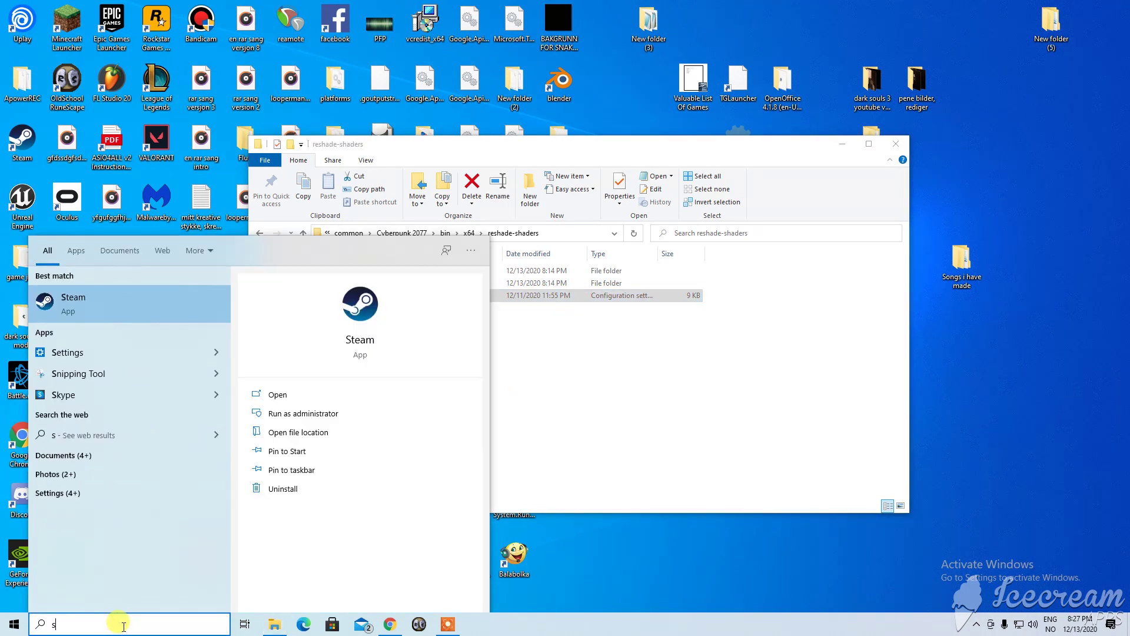
pyautogui.press('Escape')
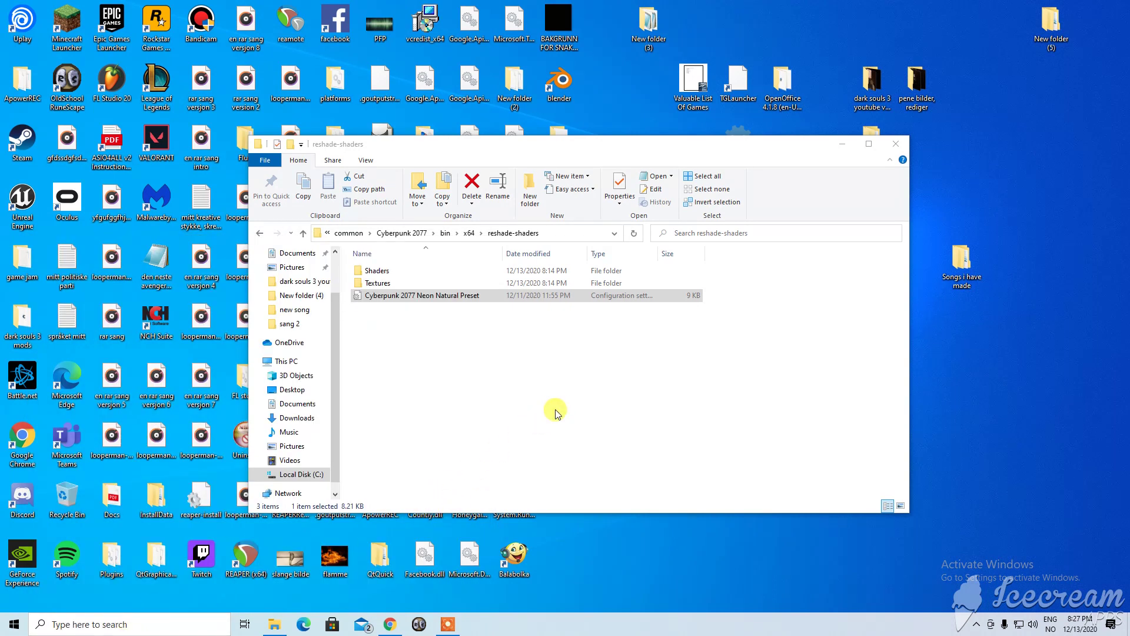
# Enter the Steam account name and password, then log in.
pyautogui.click(575, 267)
pyautogui.write('d')
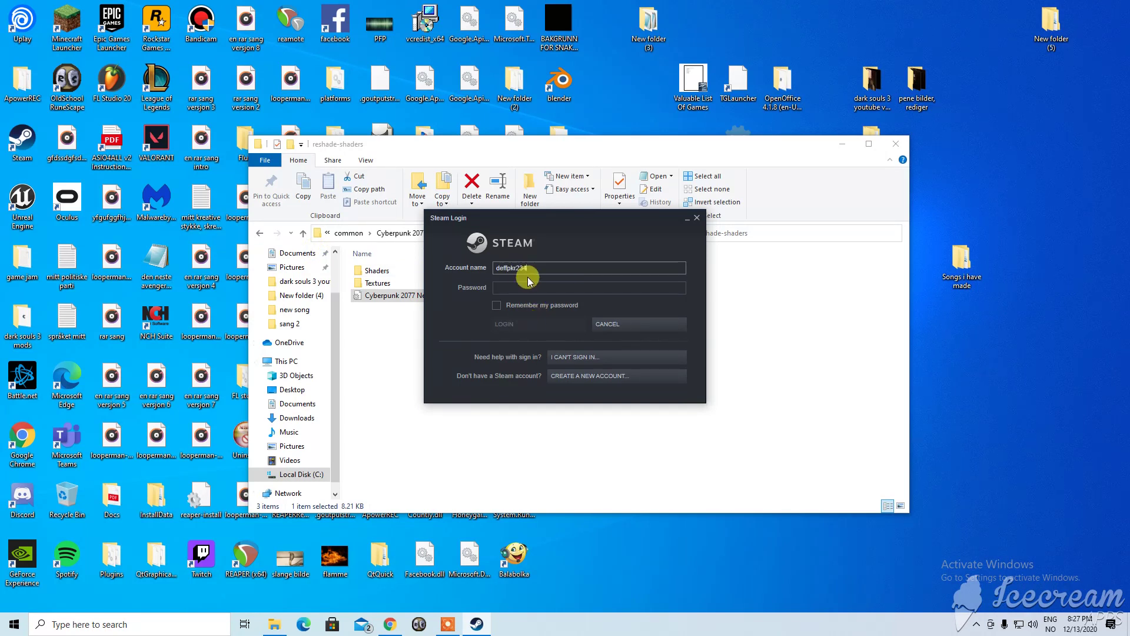
pyautogui.write('effpkr1234')
pyautogui.press('Tab')
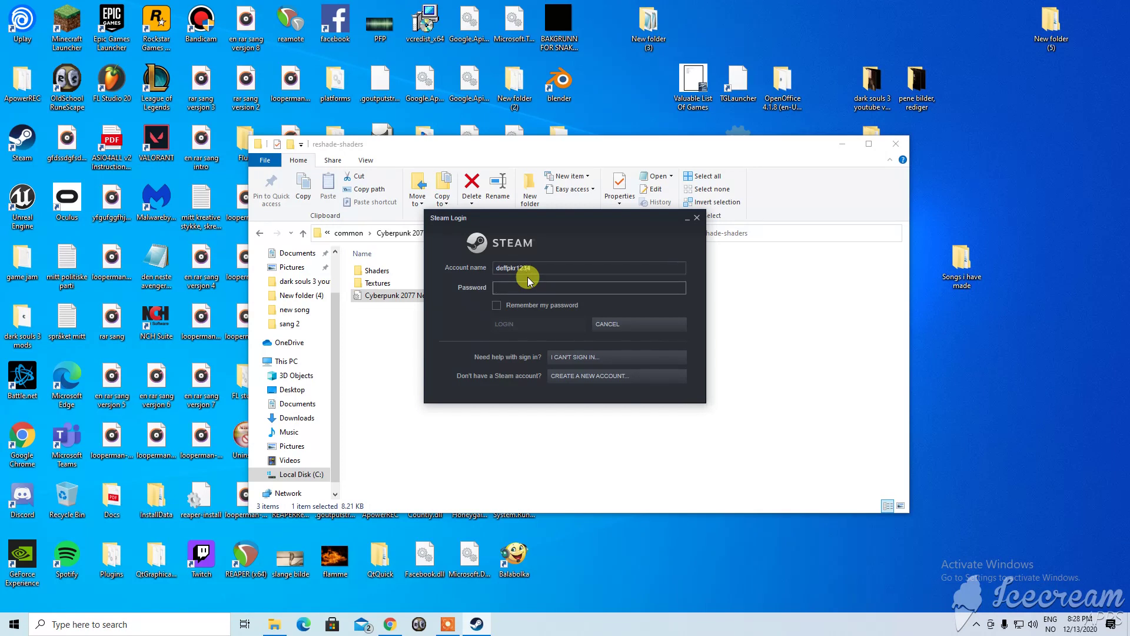
pyautogui.write('•••••')
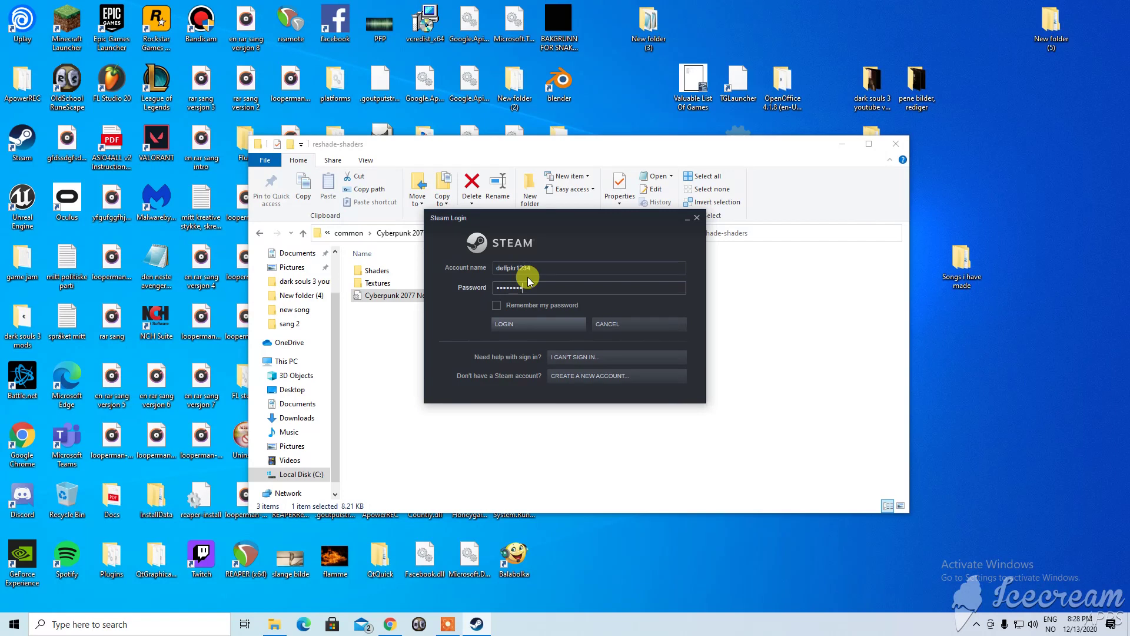
pyautogui.press('Return')
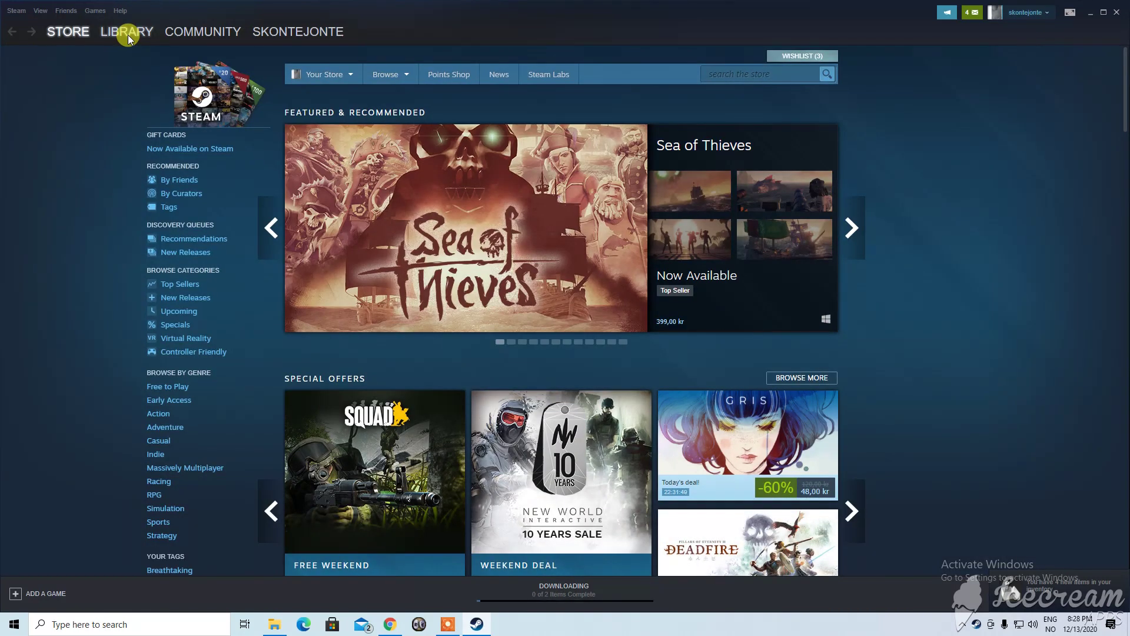
# Press Play on Cyberpunk 2077 in the Steam Library.
pyautogui.click(127, 32)
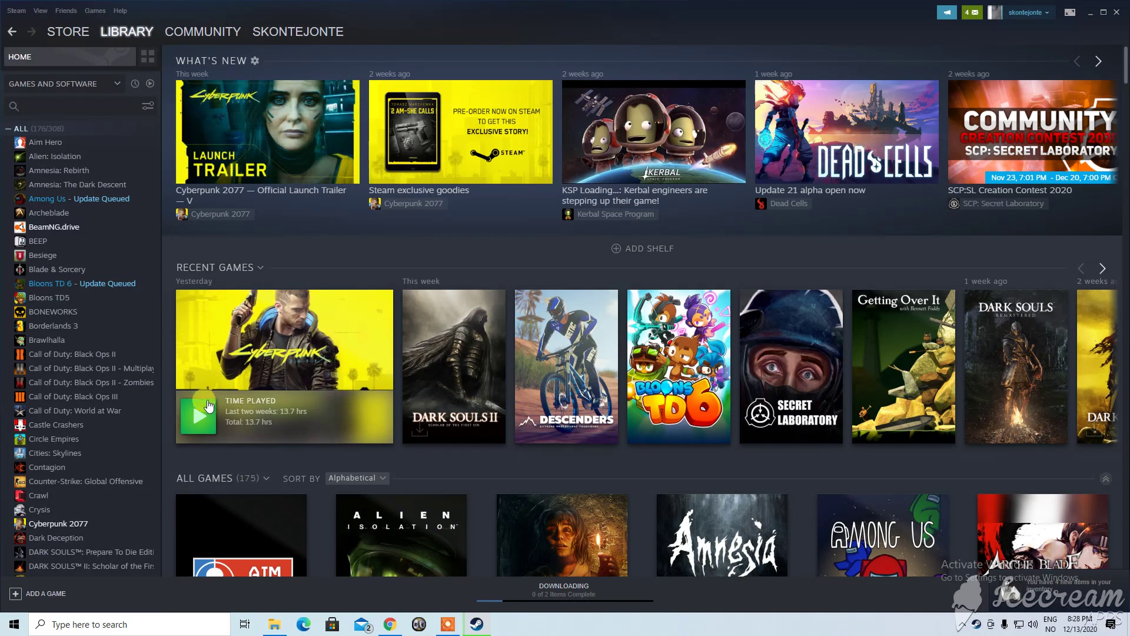
pyautogui.click(202, 413)
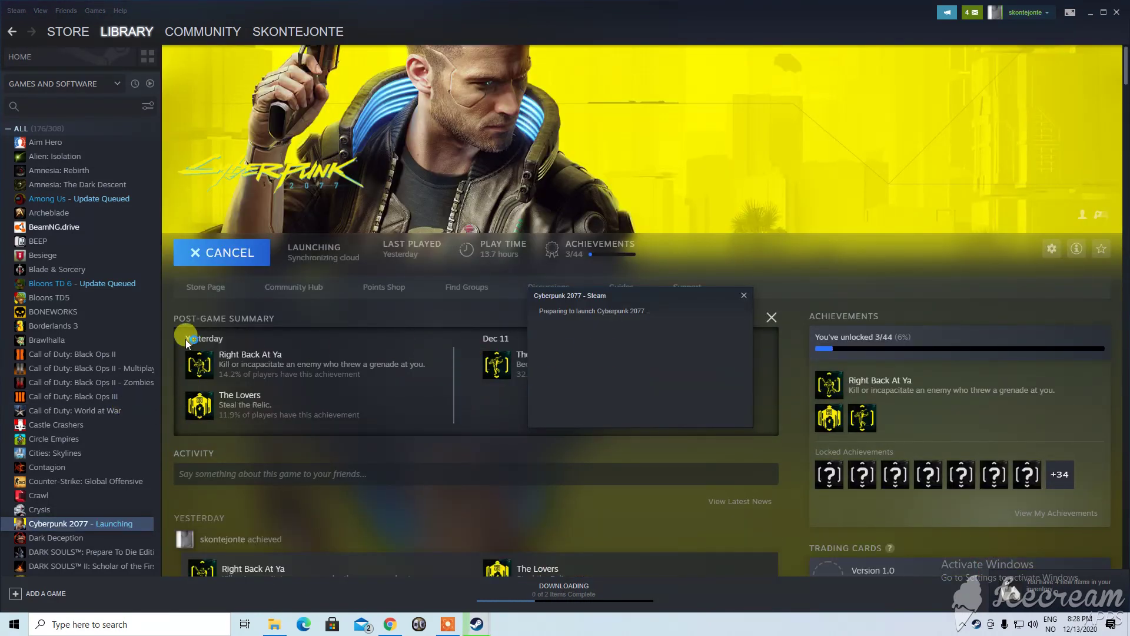
pyautogui.scroll(-1, 185, 339)
pyautogui.scroll(-7, 103, 338)
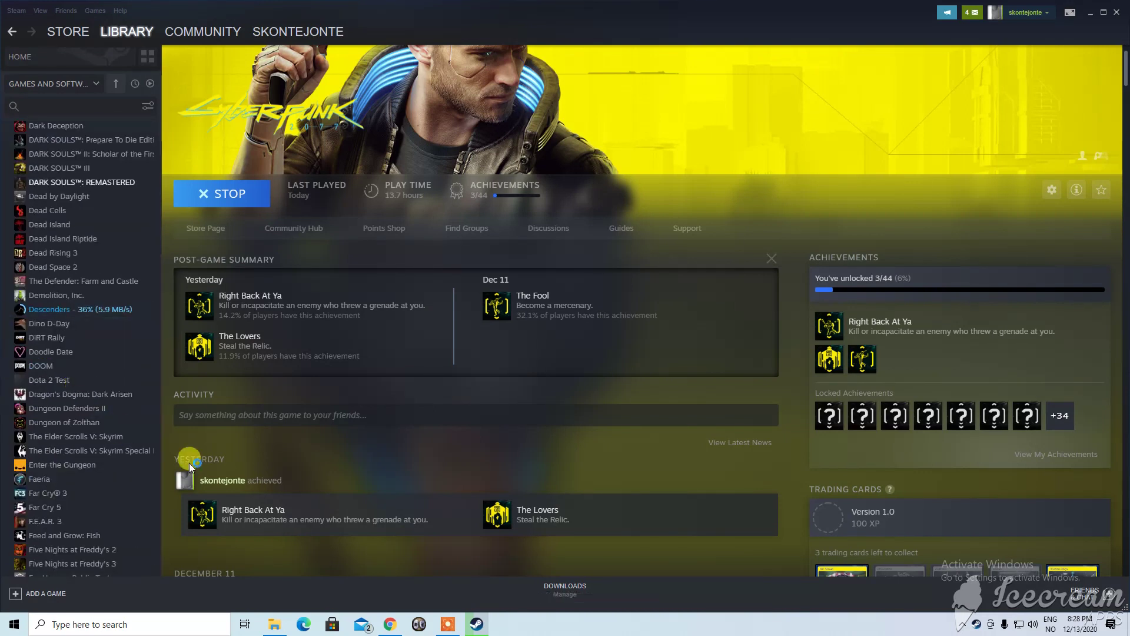
pyautogui.scroll(-4, 109, 344)
pyautogui.scroll(-7, 130, 334)
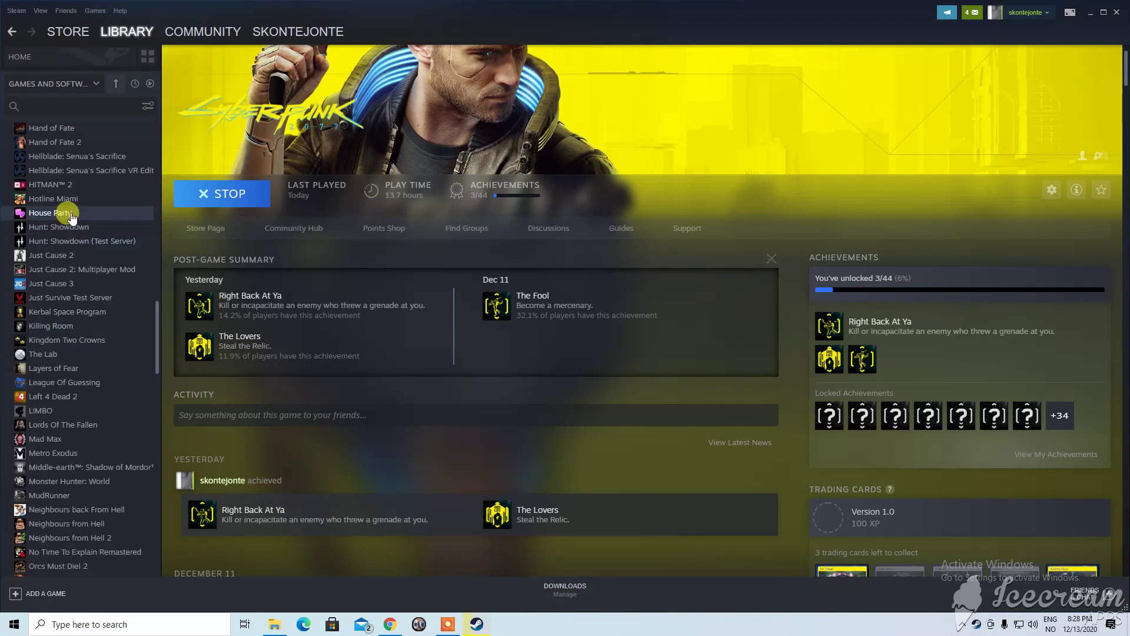
# Browse other library game pages, return to Cyberpunk 2077, and continue REDlauncher without an account.
pyautogui.click(70, 216)
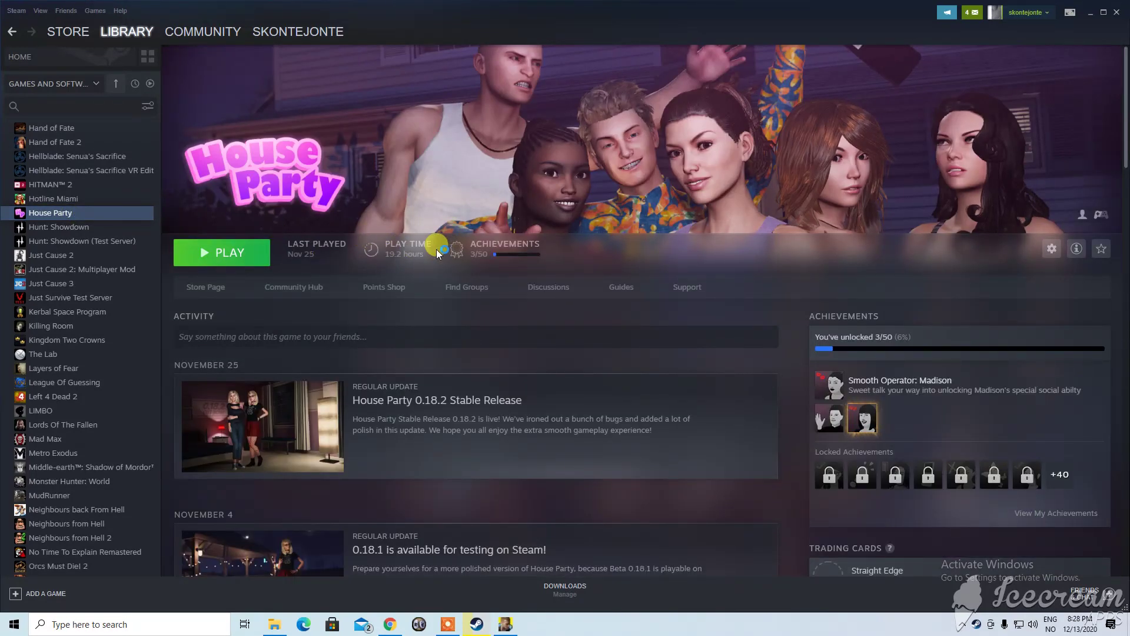
pyautogui.scroll(8, 68, 195)
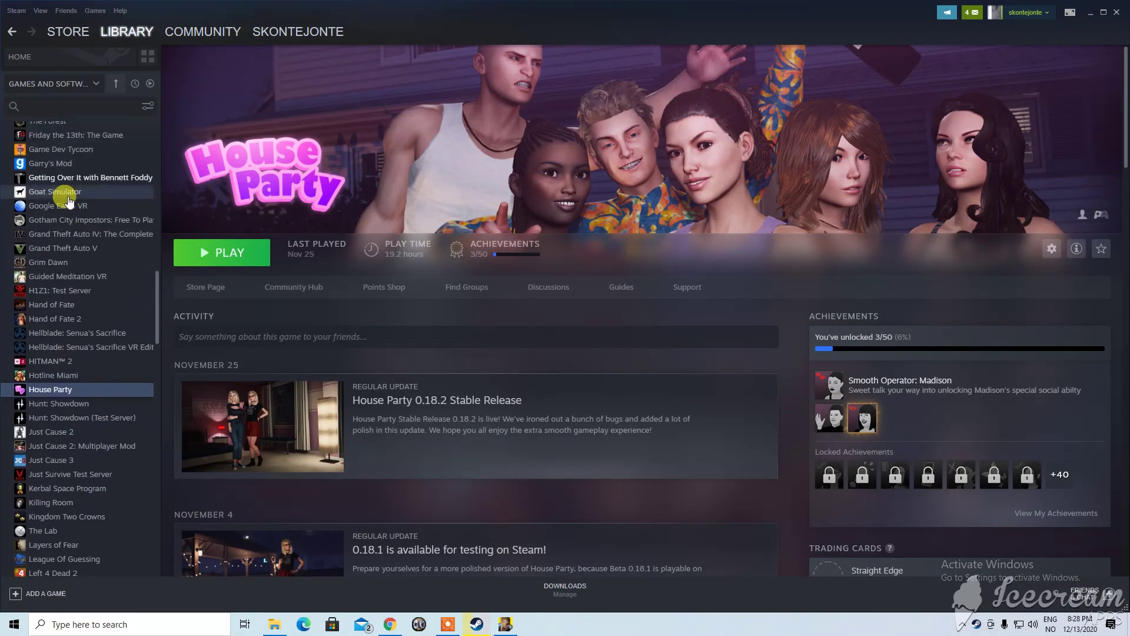
pyautogui.scroll(4, 82, 192)
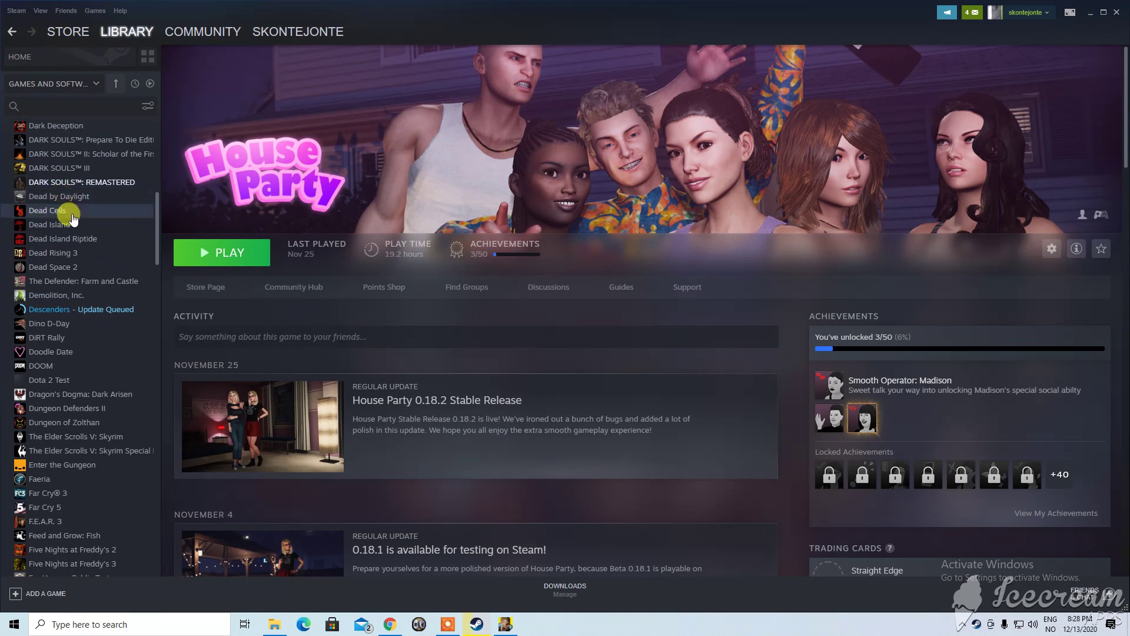
pyautogui.click(65, 210)
pyautogui.click(93, 309)
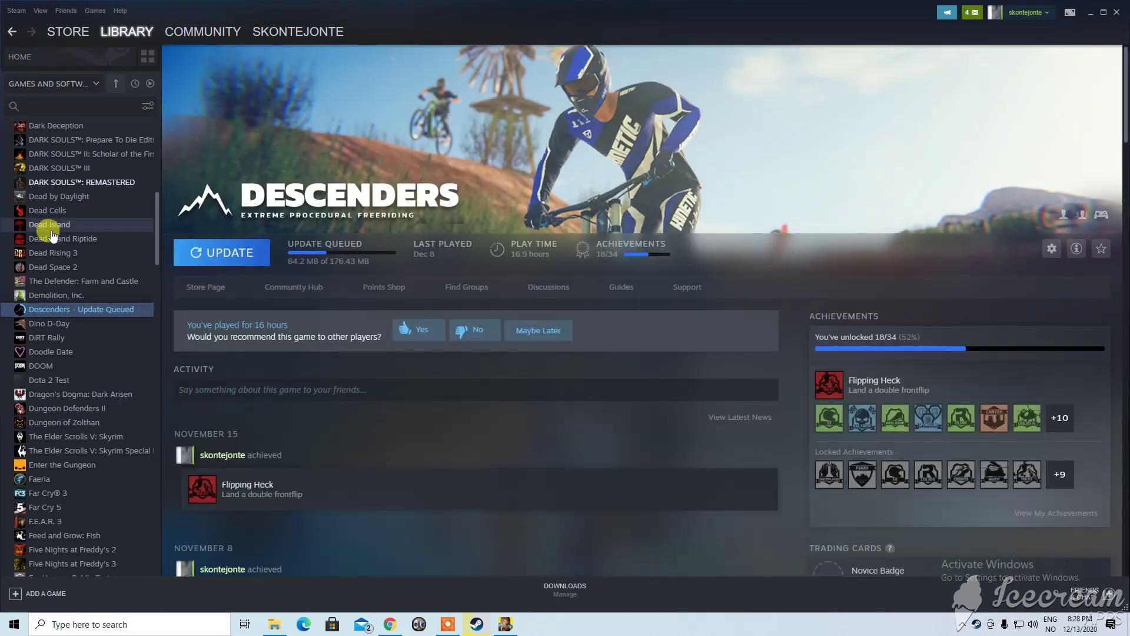
pyautogui.click(65, 203)
pyautogui.scroll(5, 79, 173)
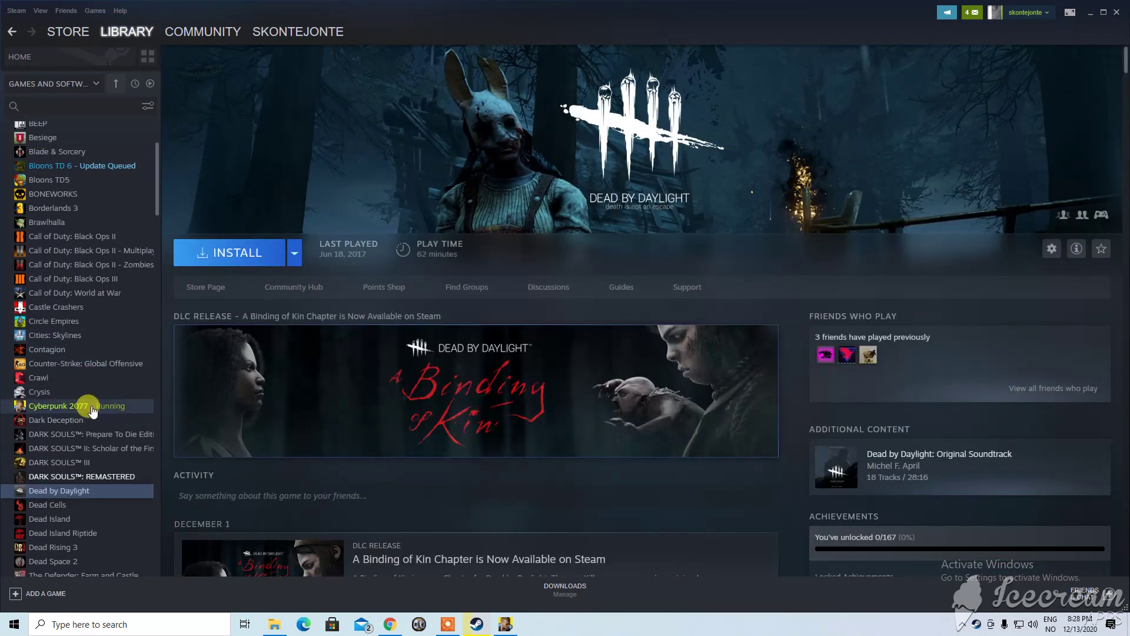
pyautogui.click(91, 405)
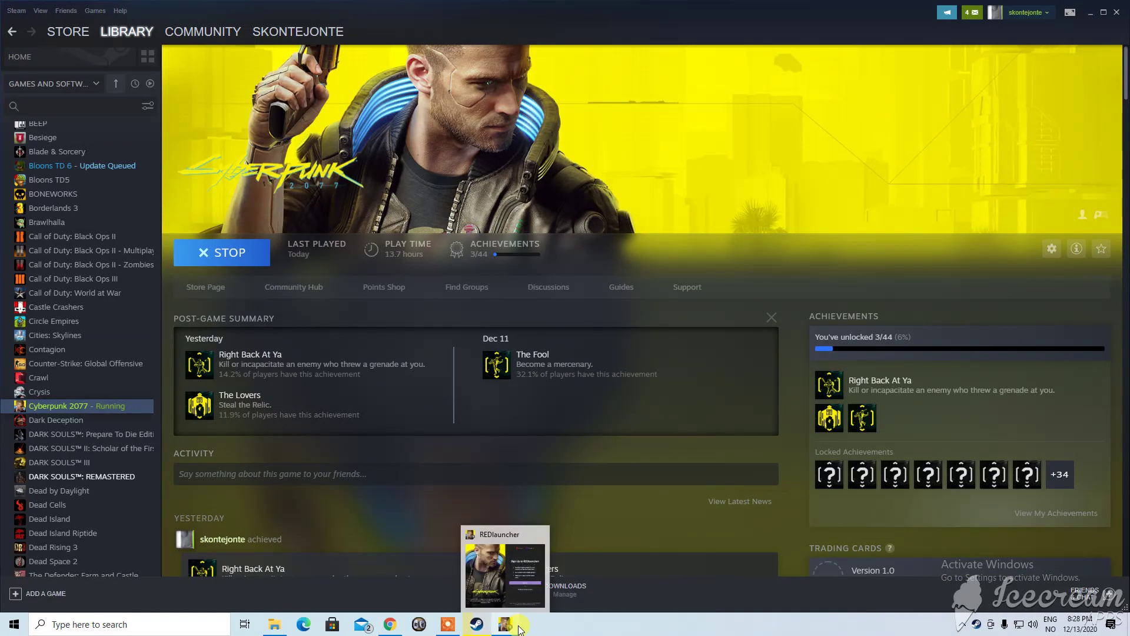
pyautogui.click(514, 627)
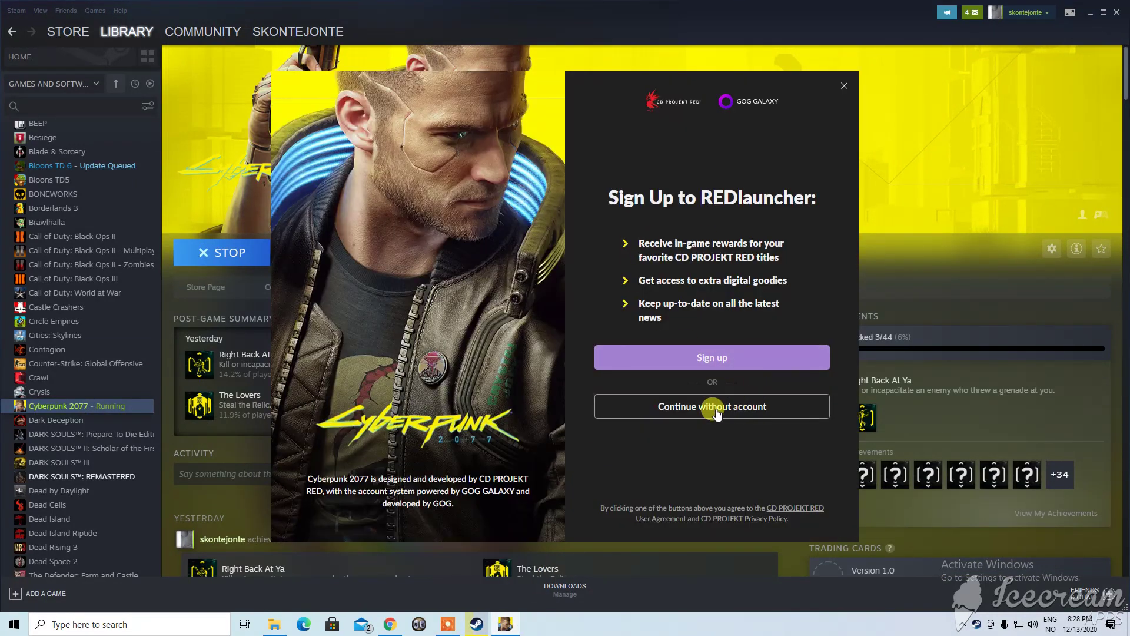
pyautogui.click(713, 410)
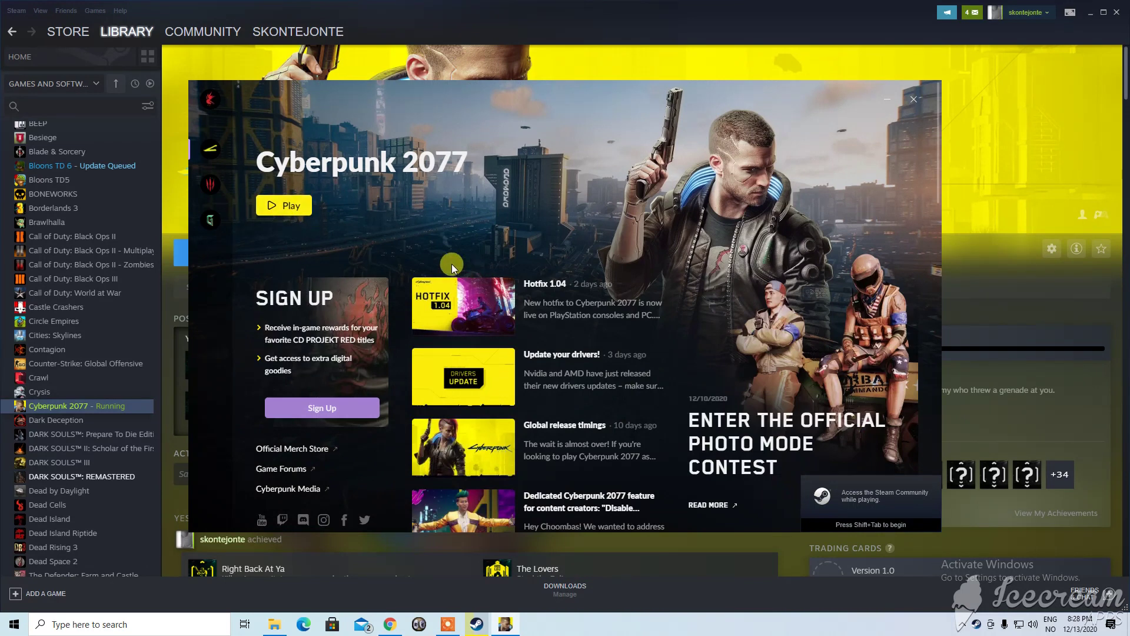